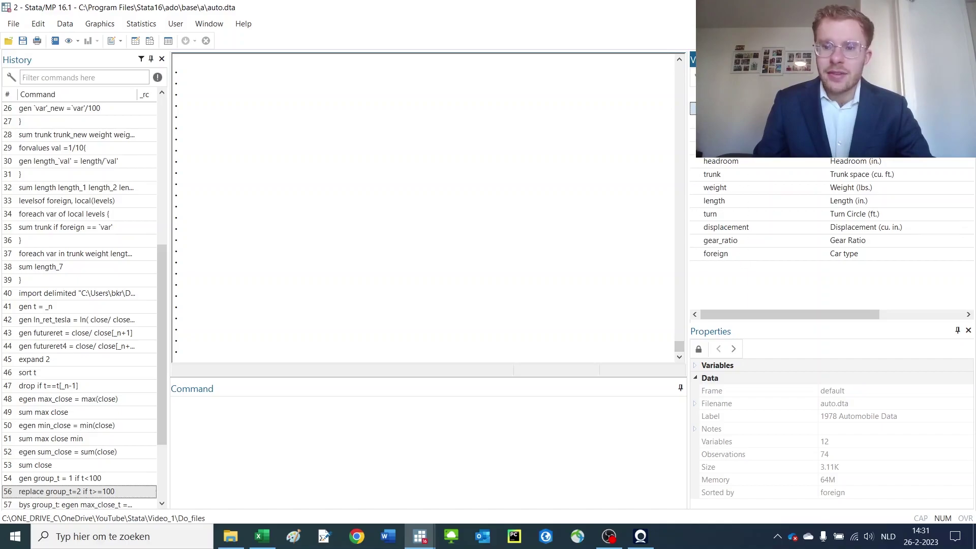
Browse the auto data, then run preserve to snapshot it.
click(150, 40)
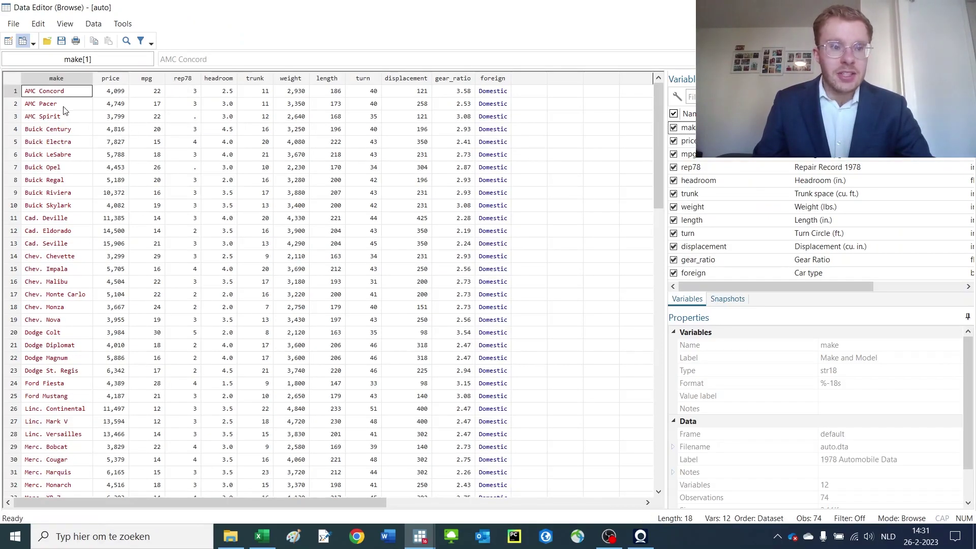
click(66, 105)
drag(66, 91, 51, 308)
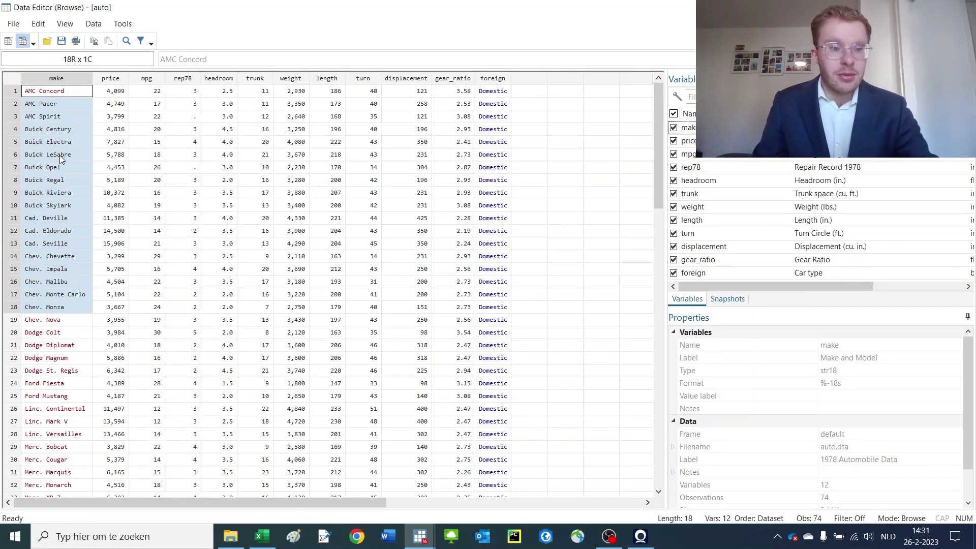
drag(110, 93, 483, 306)
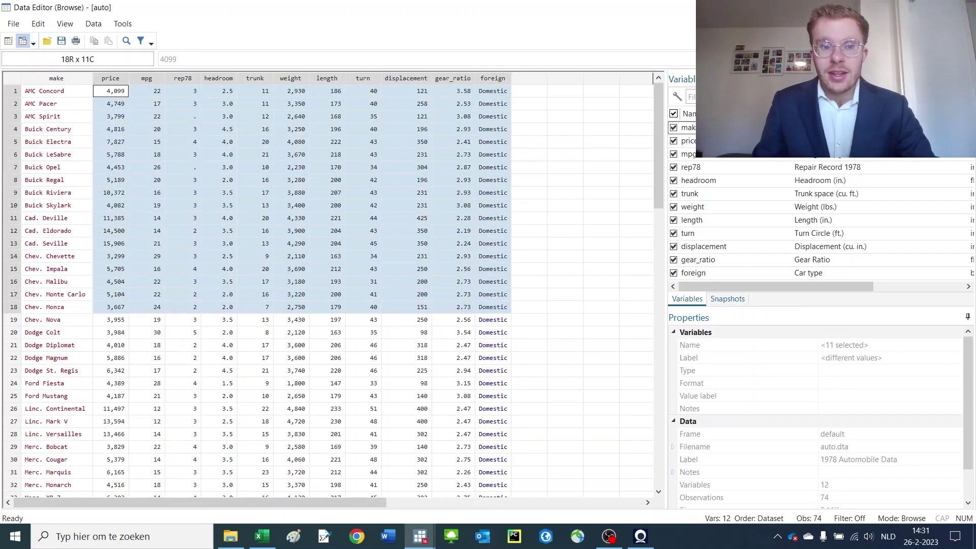
key(alt+Tab)
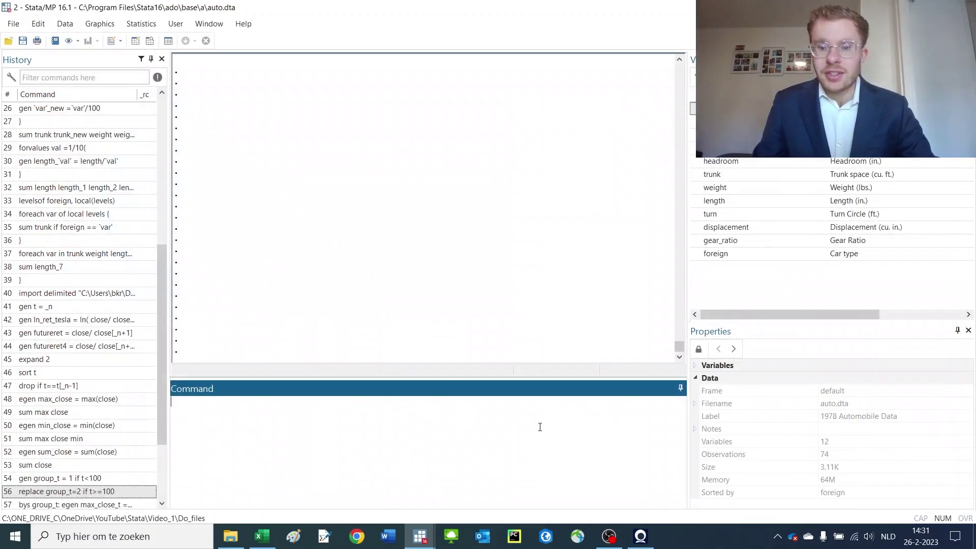
text(preserve)
key(Return)
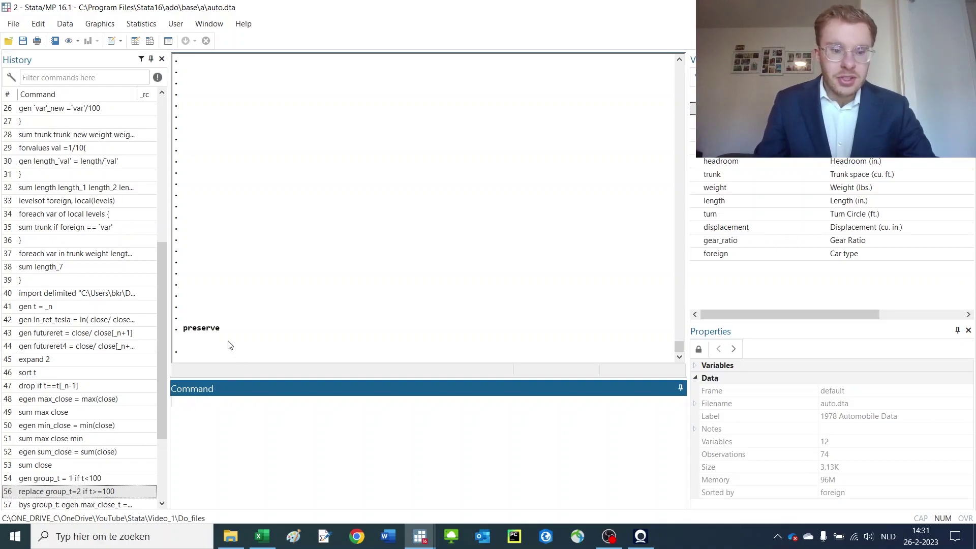
drag(222, 331, 183, 330)
Keep only the make and price variables with keep make price.
click(246, 425)
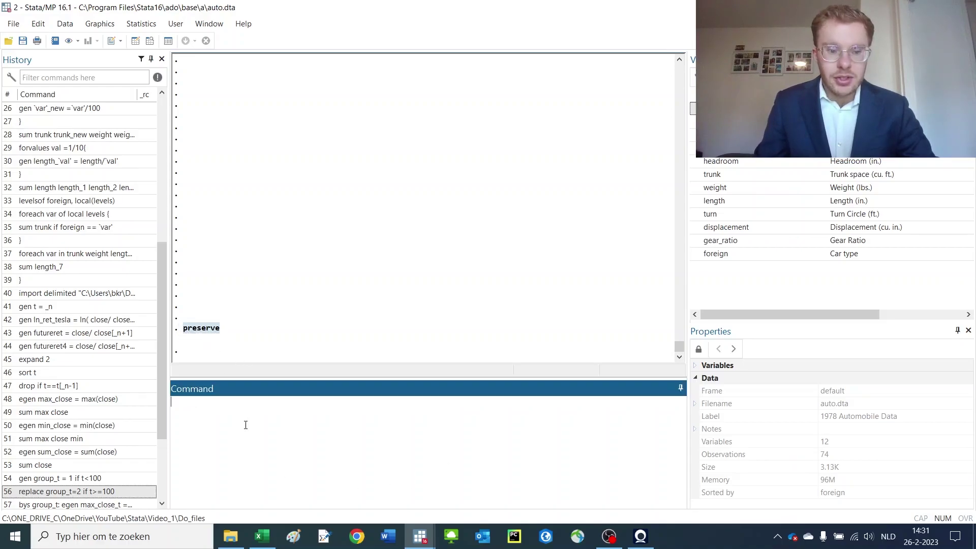
text(keep)
key(BackSpace)
key(BackSpace)
text(ep)
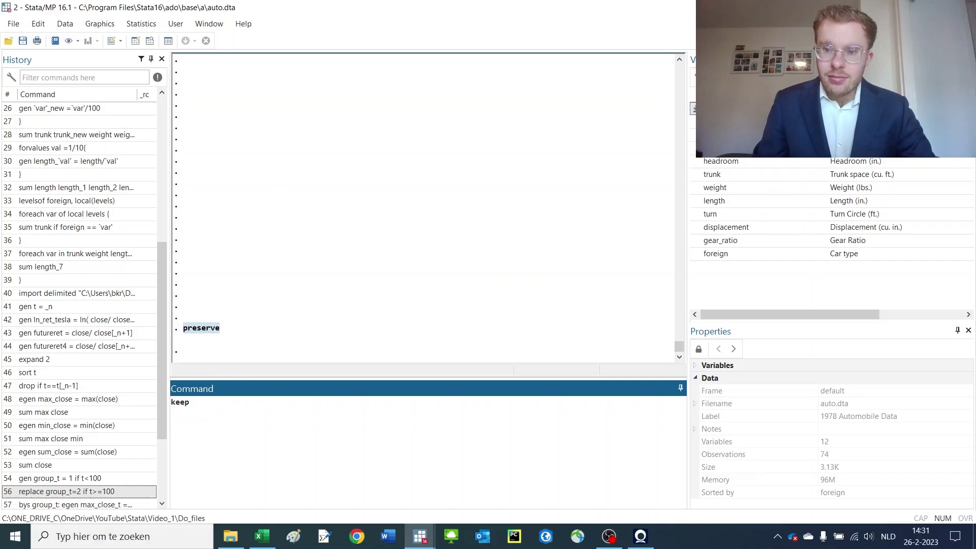
click(717, 108)
click(716, 121)
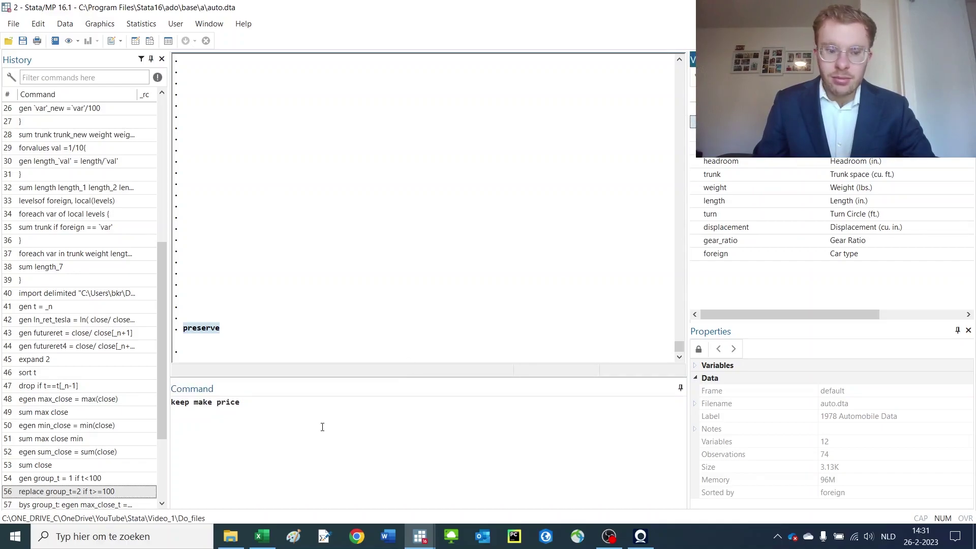
click(331, 450)
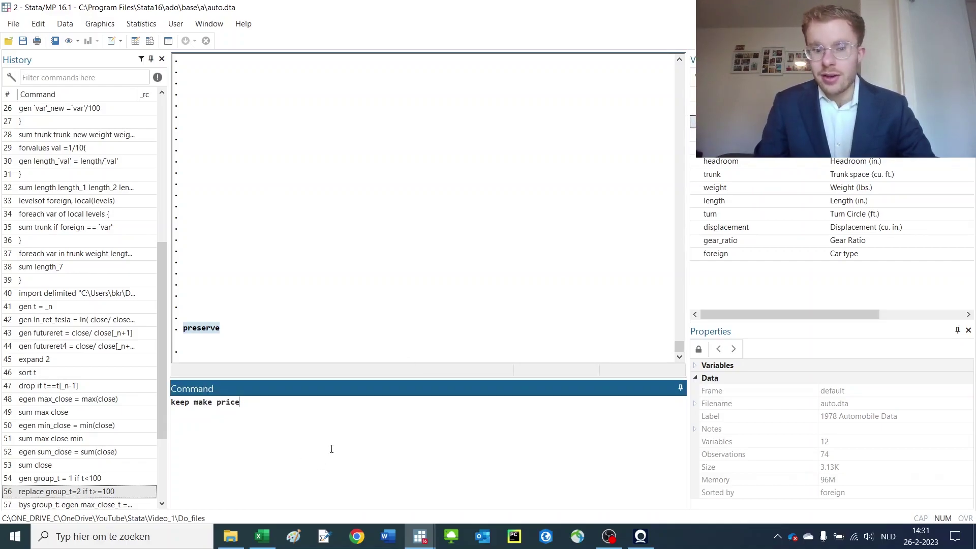
key(Return)
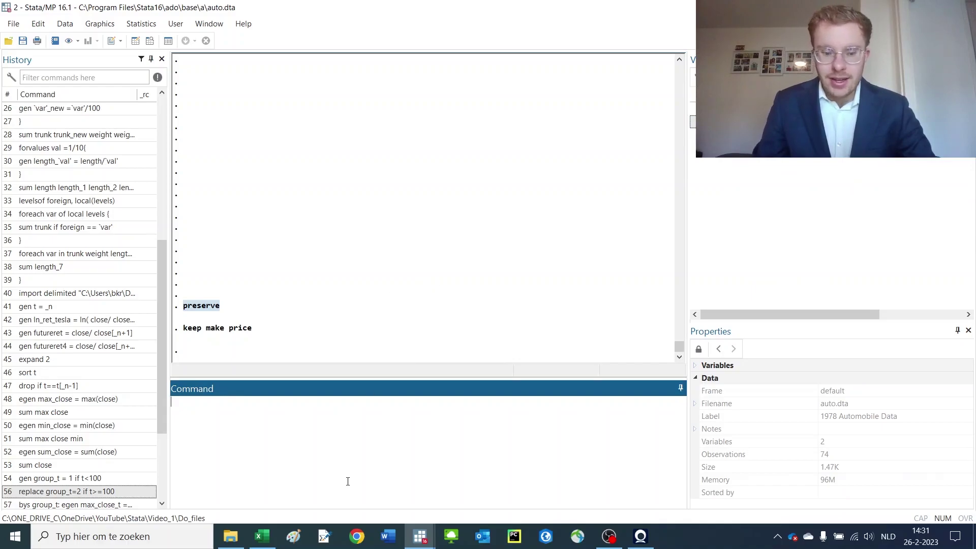
Drop observations outside rows 10–70 with drop if _n<10 | _n>70.
text(drop if _n)
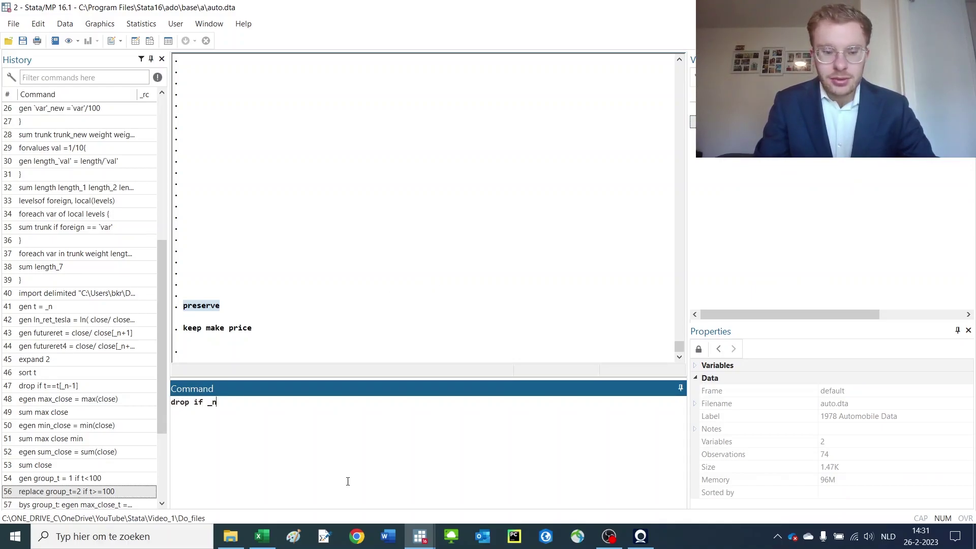
text(<10 |)
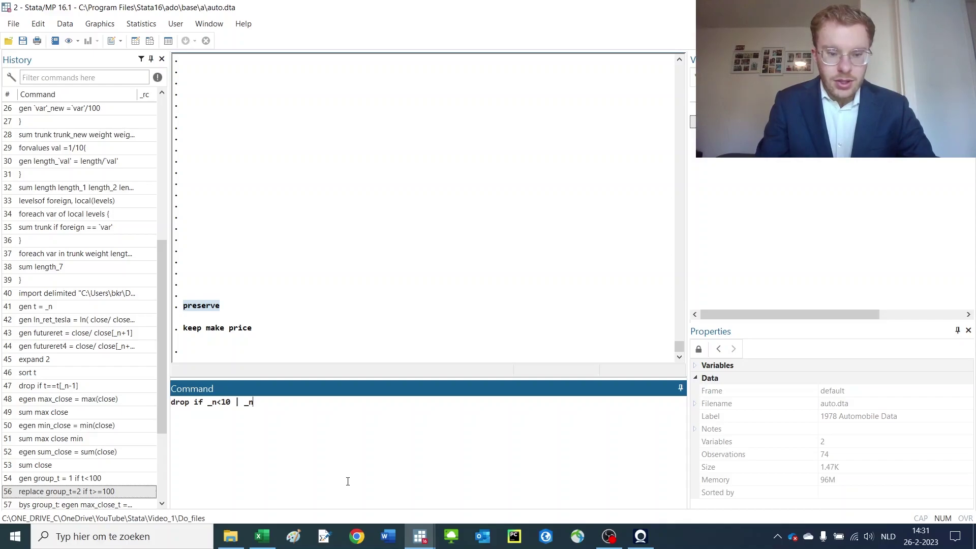
text(_n>70)
key(Return)
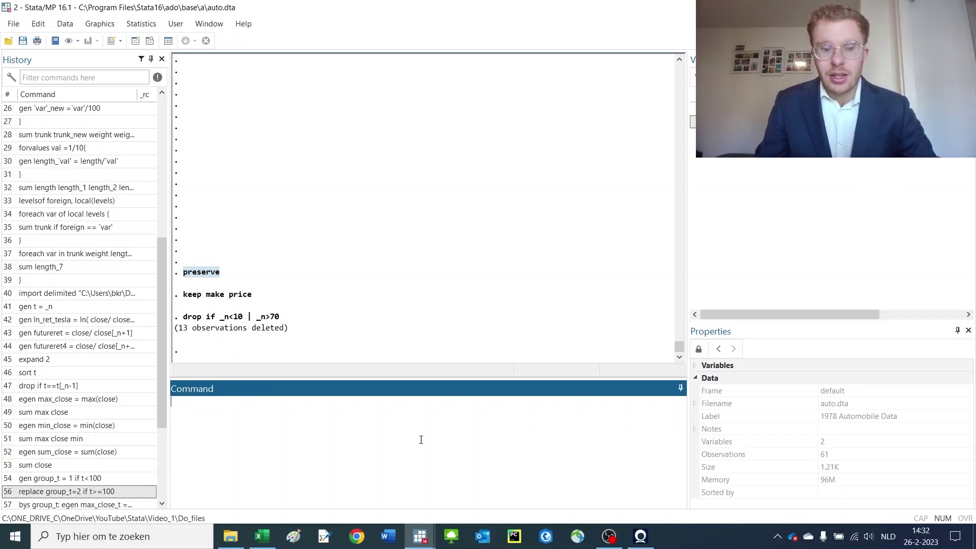
Start Save As and navigate to OneDrive > YouTube > Stata > Video_1 > Data_files.
click(449, 345)
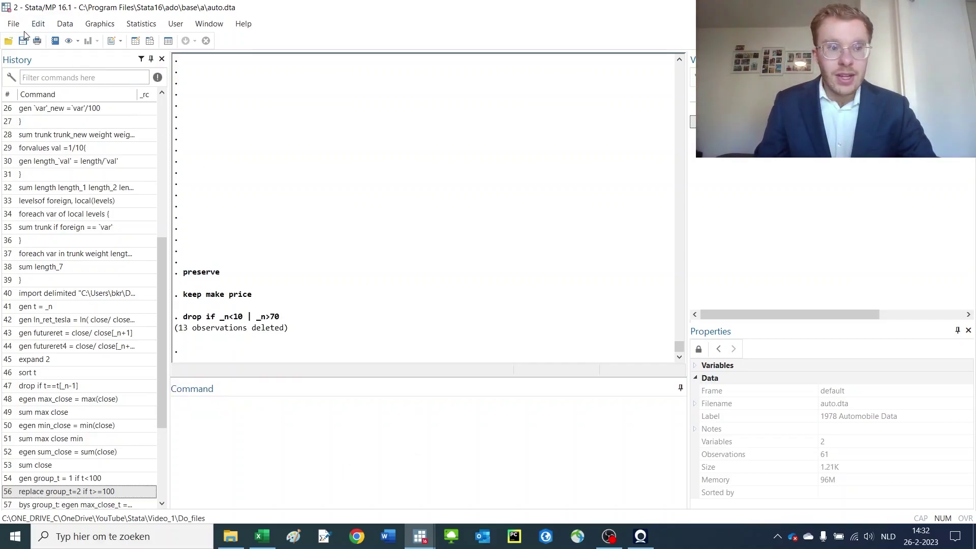
click(13, 23)
click(55, 93)
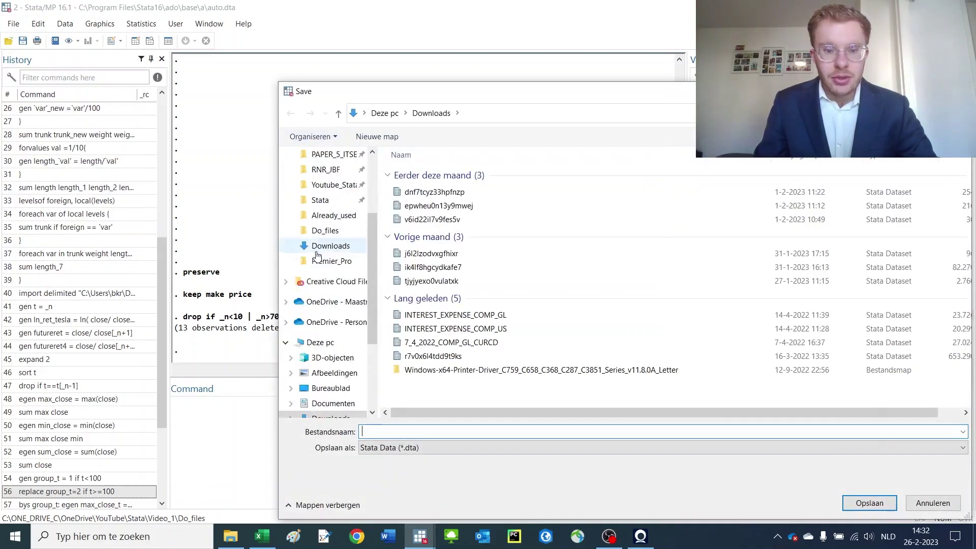
scroll(316, 256, up, 2)
click(326, 276)
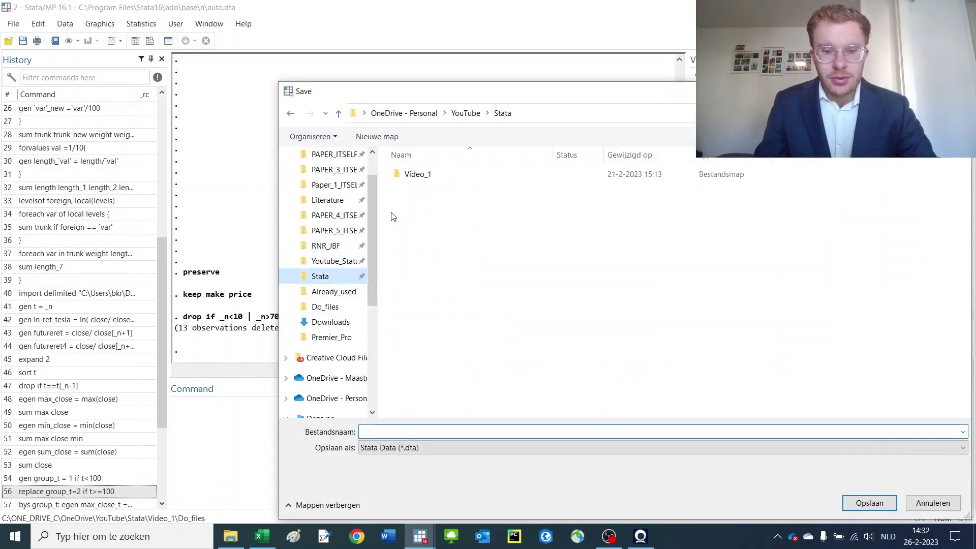
double_click(424, 177)
click(443, 188)
double_click(443, 188)
click(538, 113)
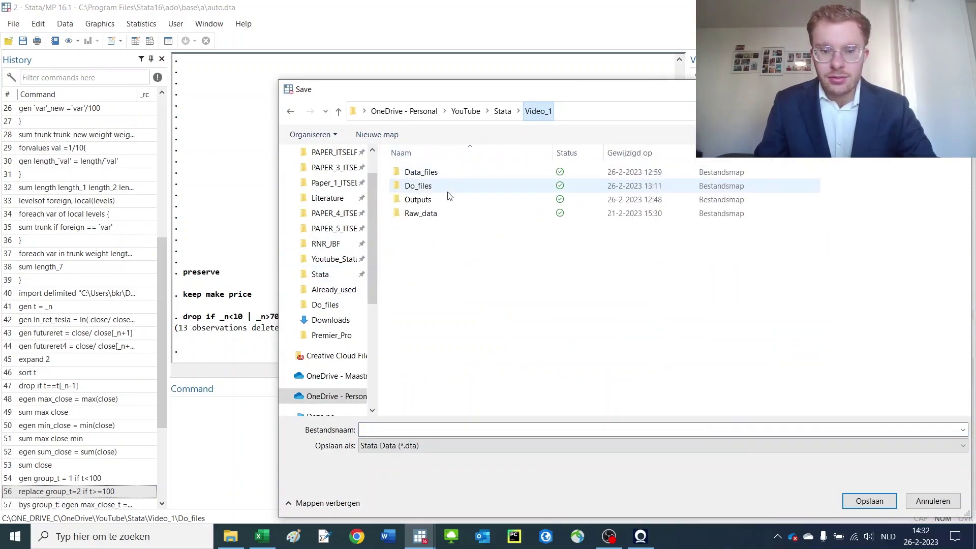
double_click(422, 173)
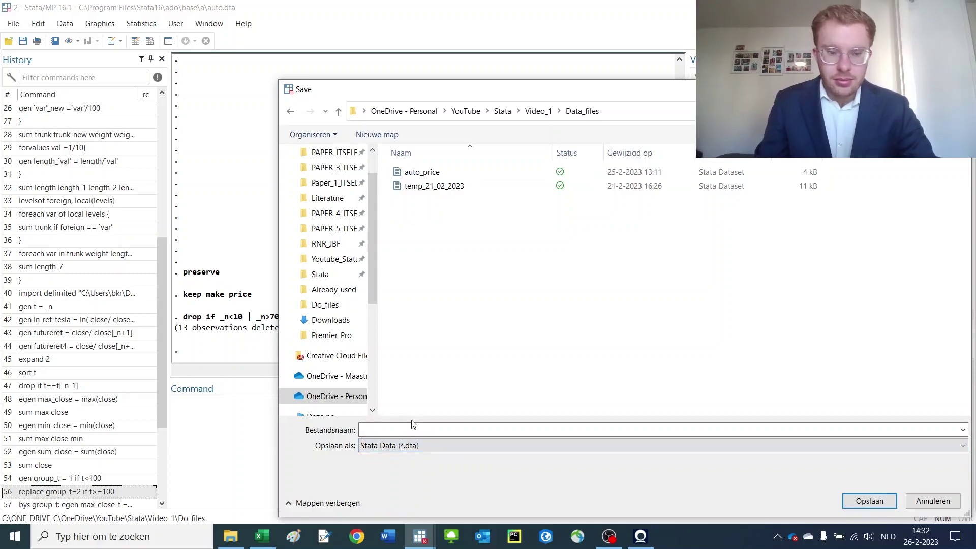
Save the trimmed data as Price_temp.dta.
click(413, 430)
text(Price)
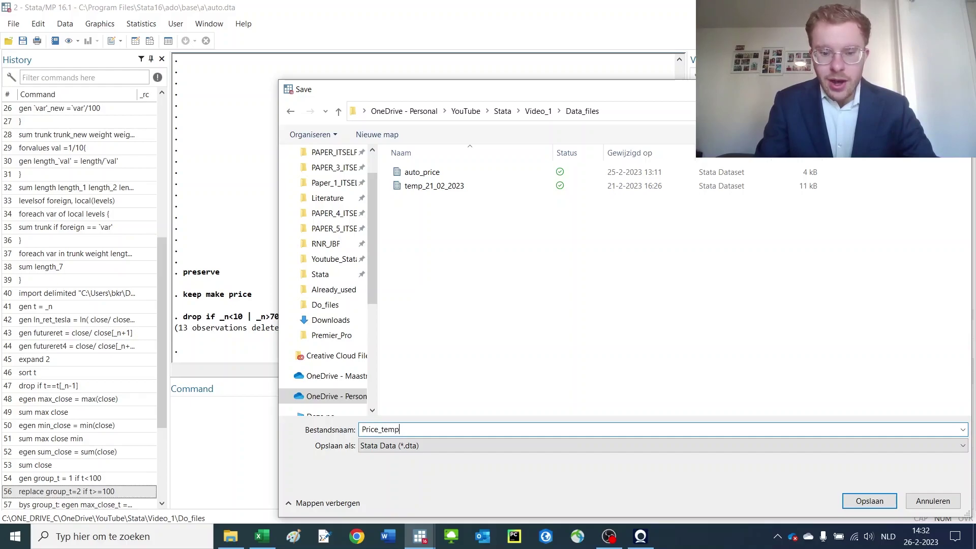
text(_temp)
key(Return)
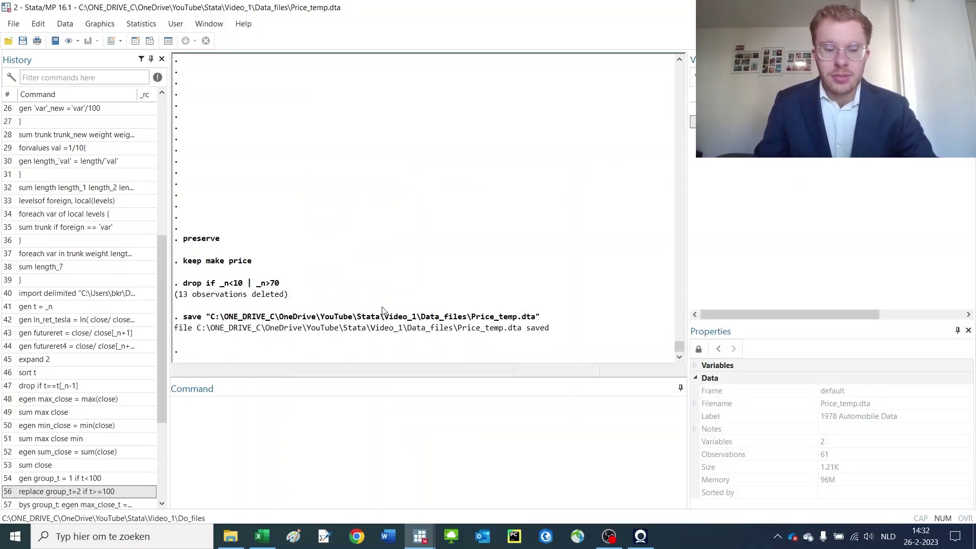
Run restore to bring back the full 74-observation auto data, reviewing earlier commands.
click(210, 428)
text(restore)
key(Return)
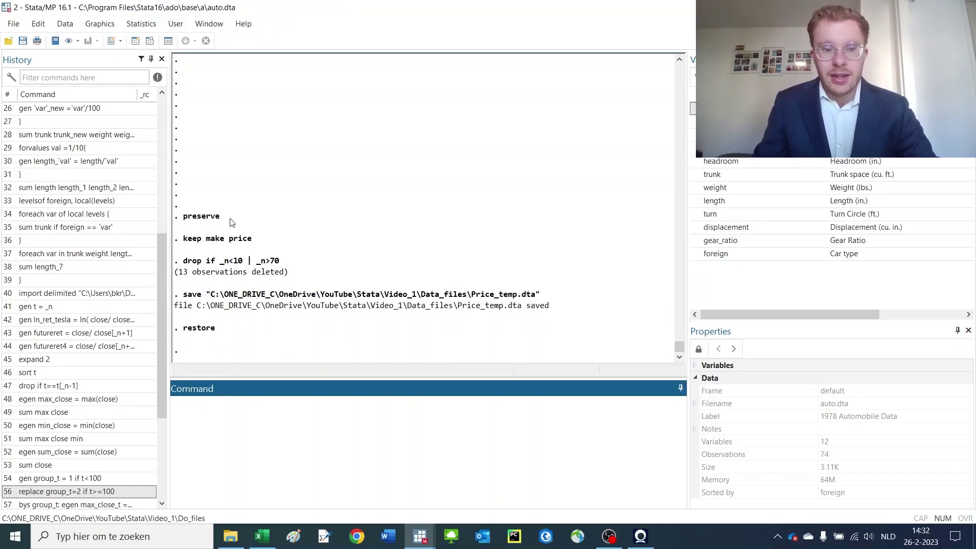
drag(222, 220, 184, 219)
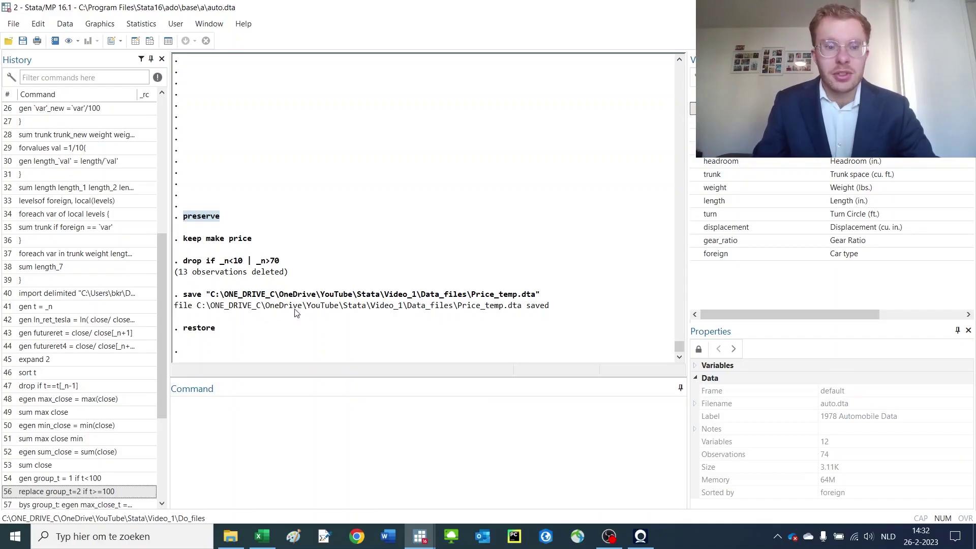
click(537, 216)
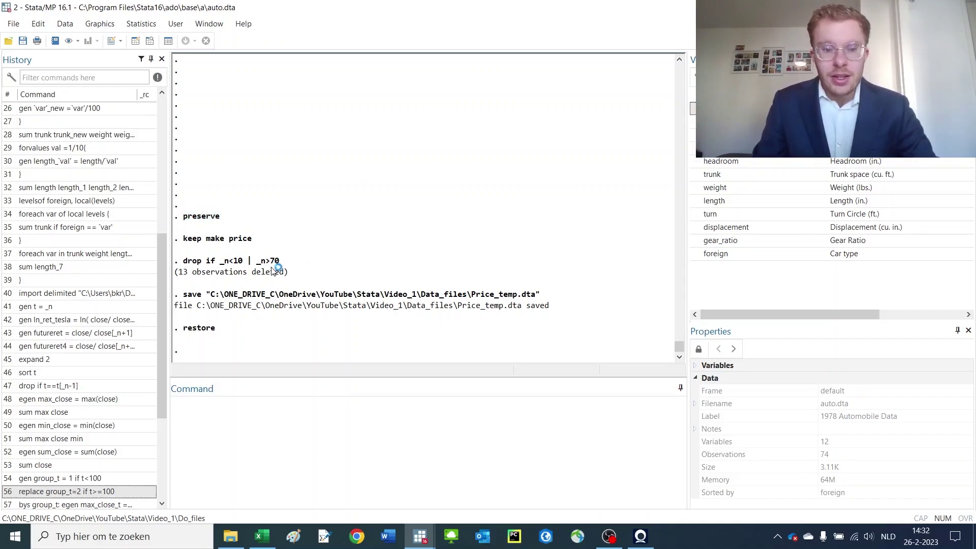
drag(180, 261, 278, 265)
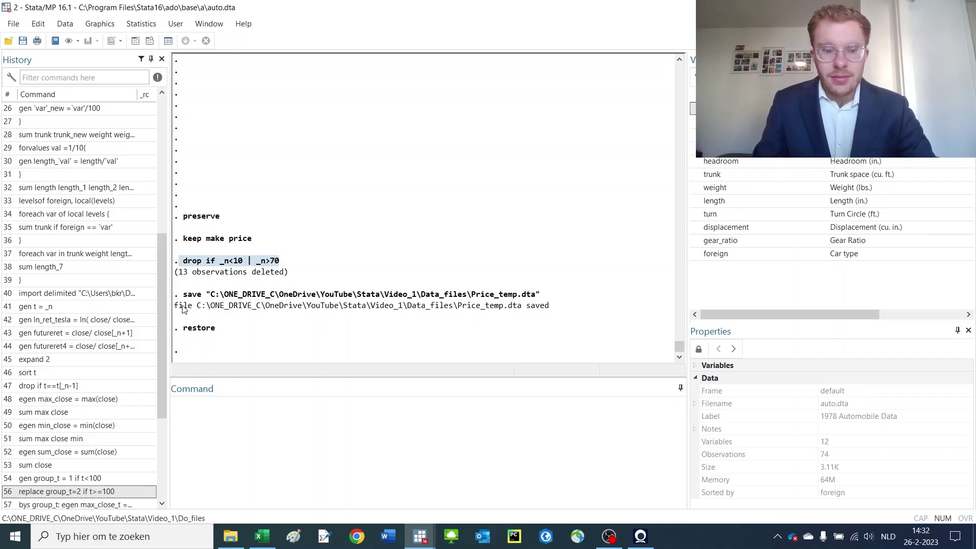
drag(180, 295, 570, 288)
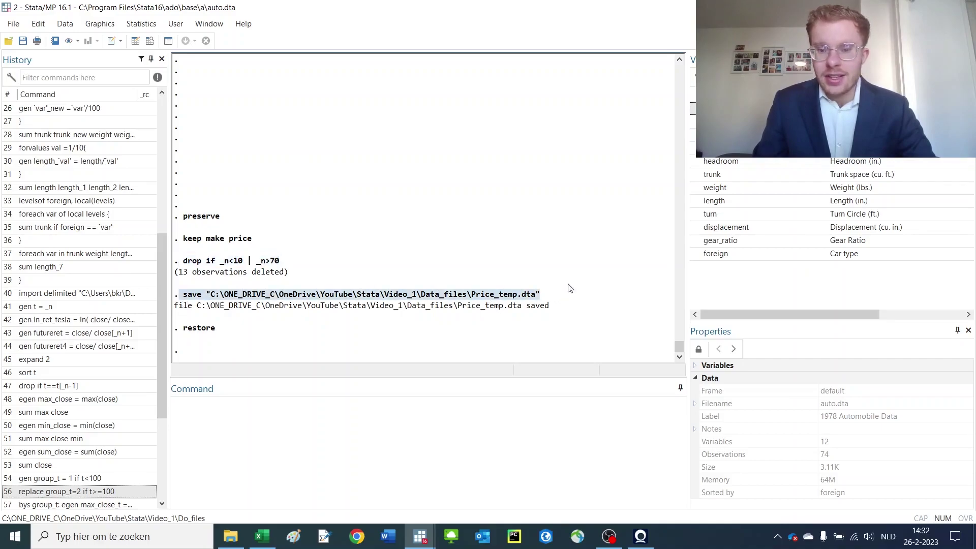
Remove the price variable with drop price.
click(576, 442)
text(drop price)
key(Return)
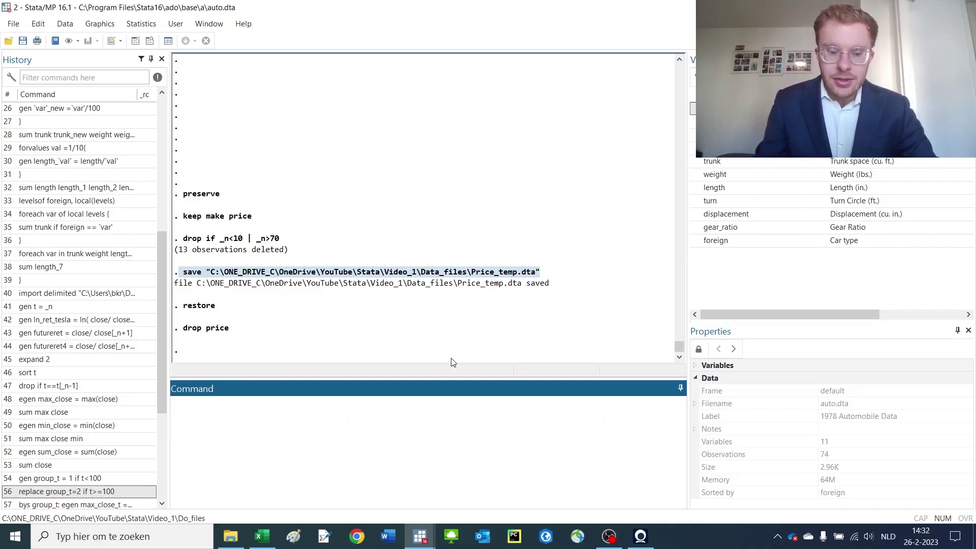
After locating the AMC Concord row, run replace make = "Batmobile" if make=="AMC Concord".
click(136, 40)
click(259, 57)
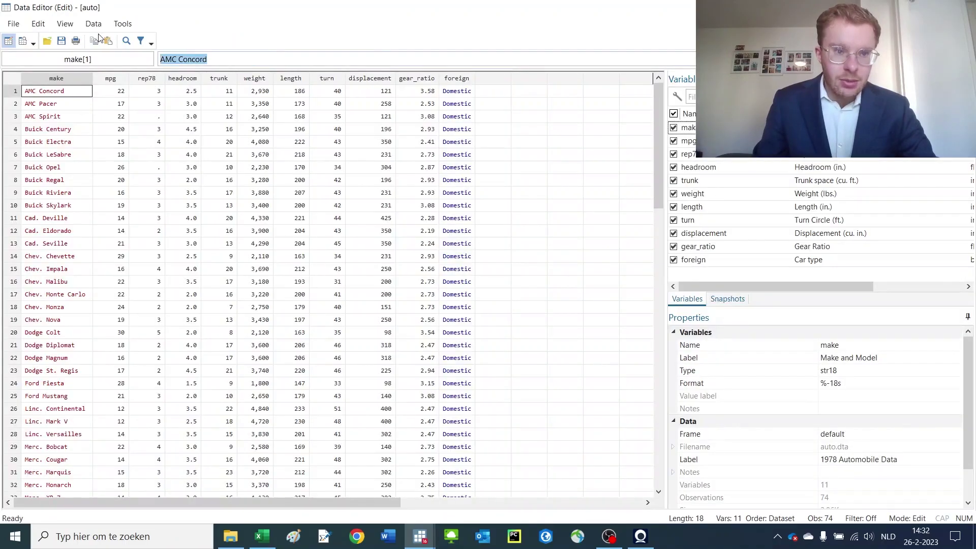
click(963, 7)
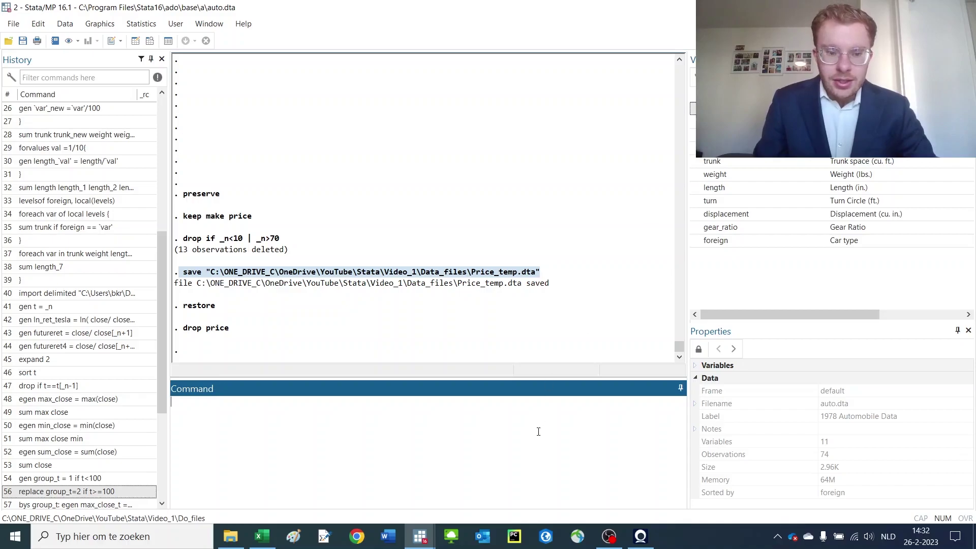
text(replace )
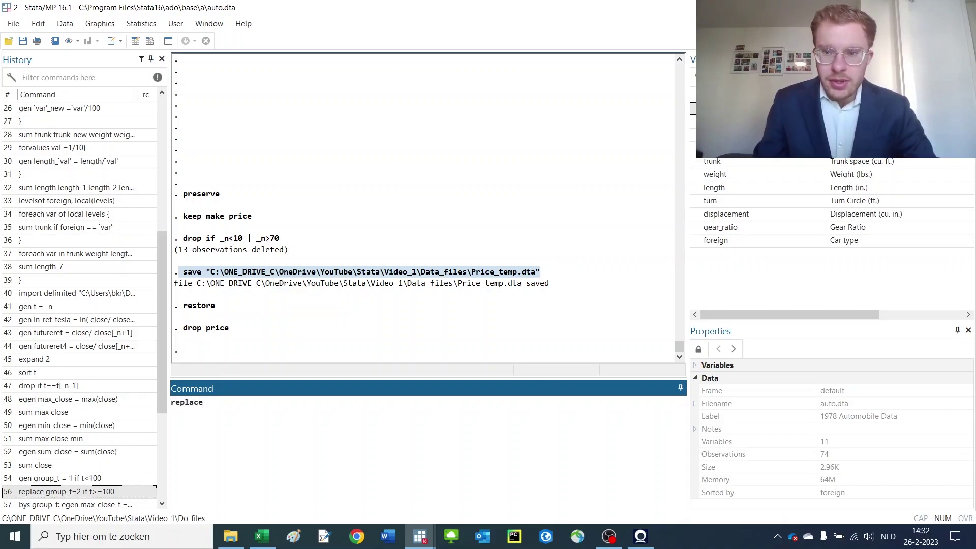
text(make)
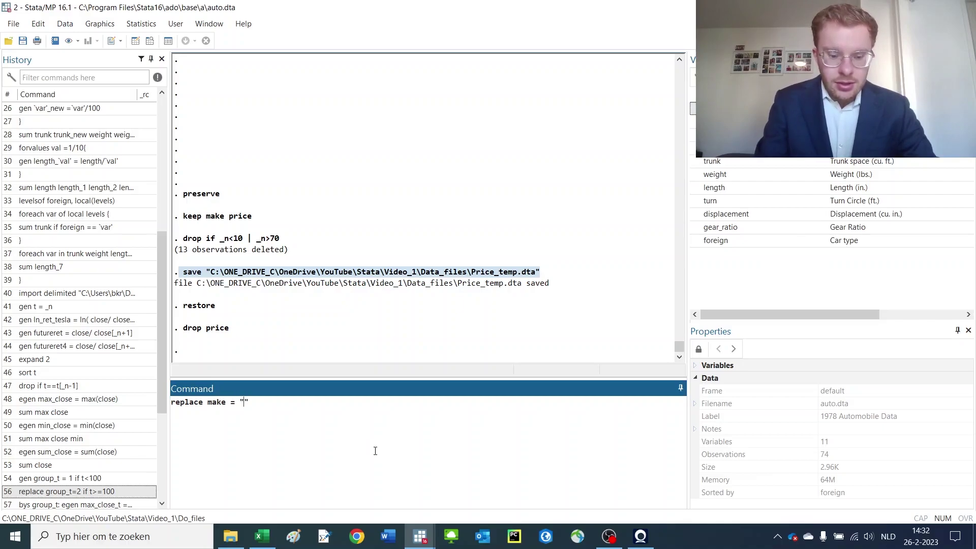
text( = "Batmobi)
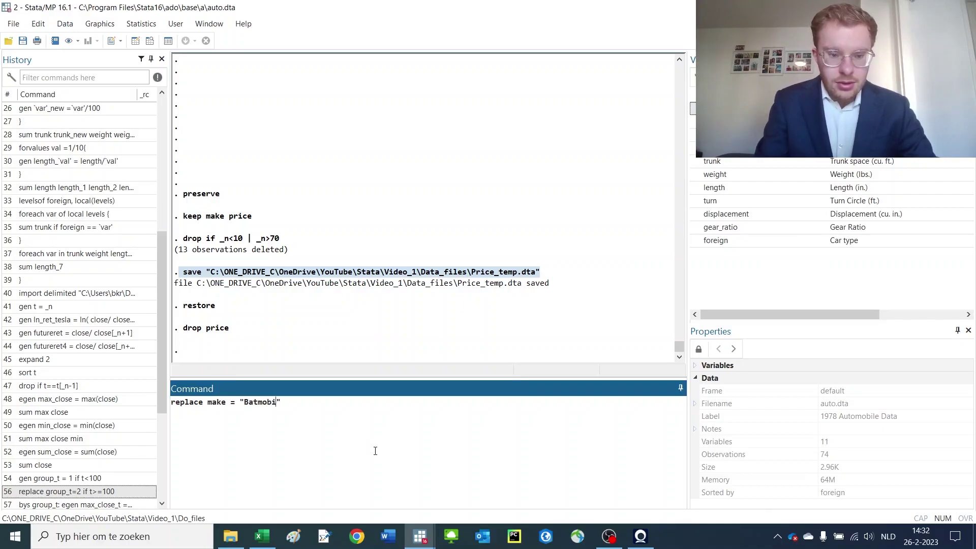
text(le" if make)
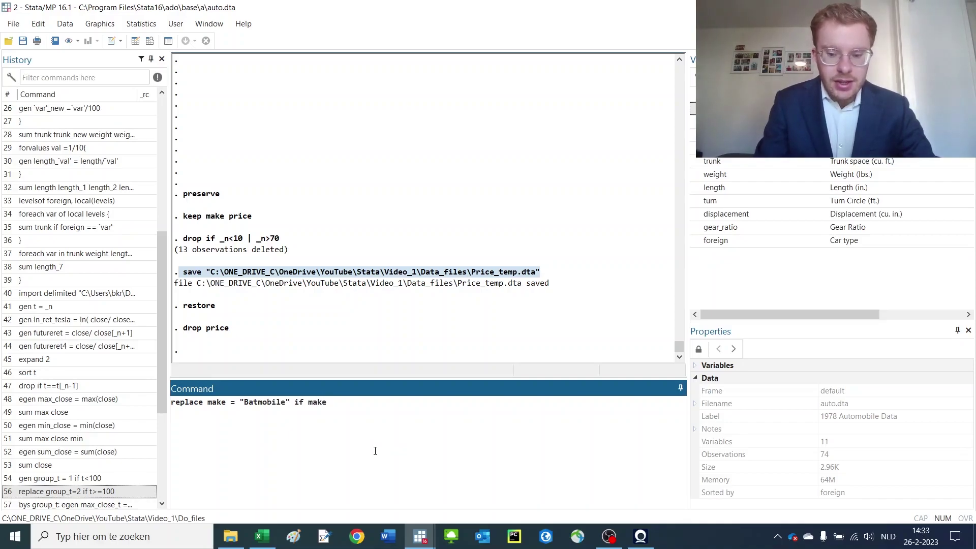
text(=="AMC Concord")
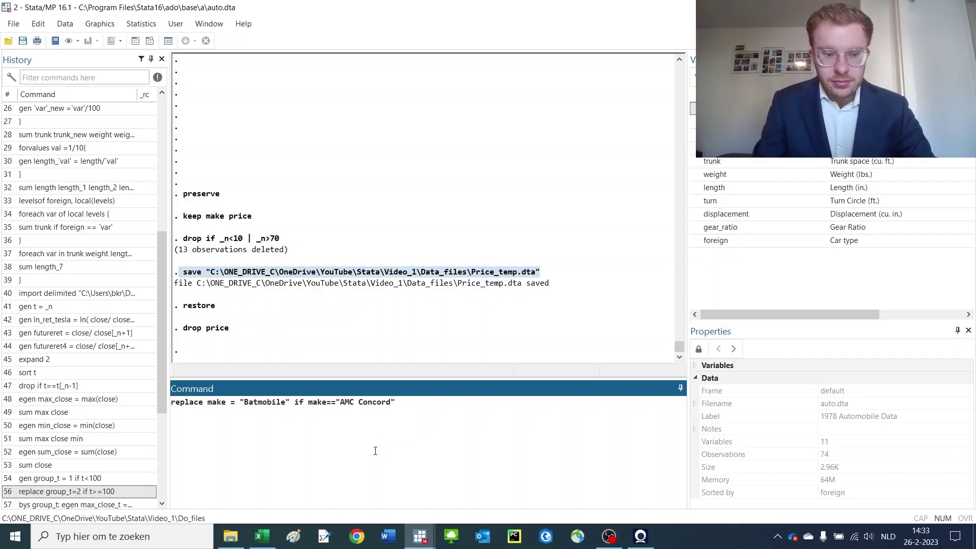
key(Return)
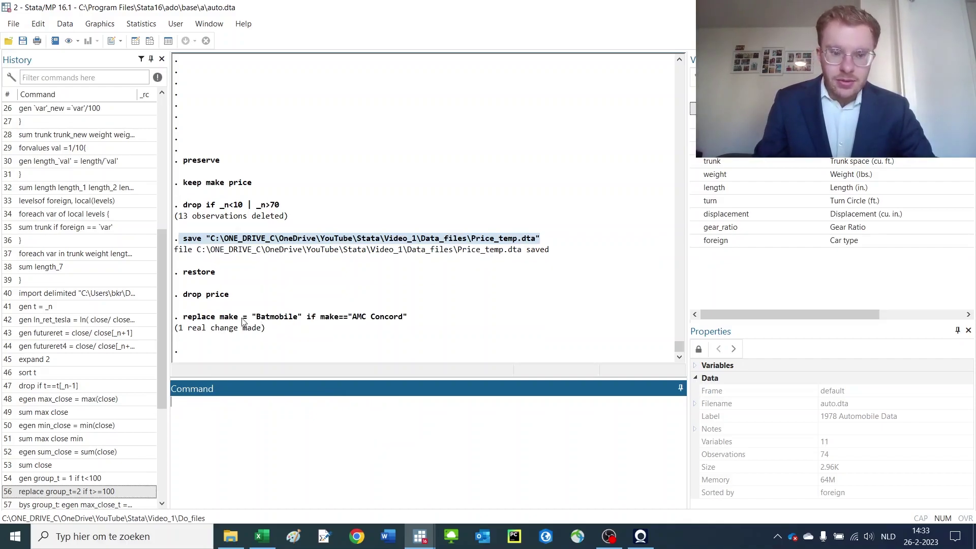
double_click(226, 318)
drag(504, 242, 387, 243)
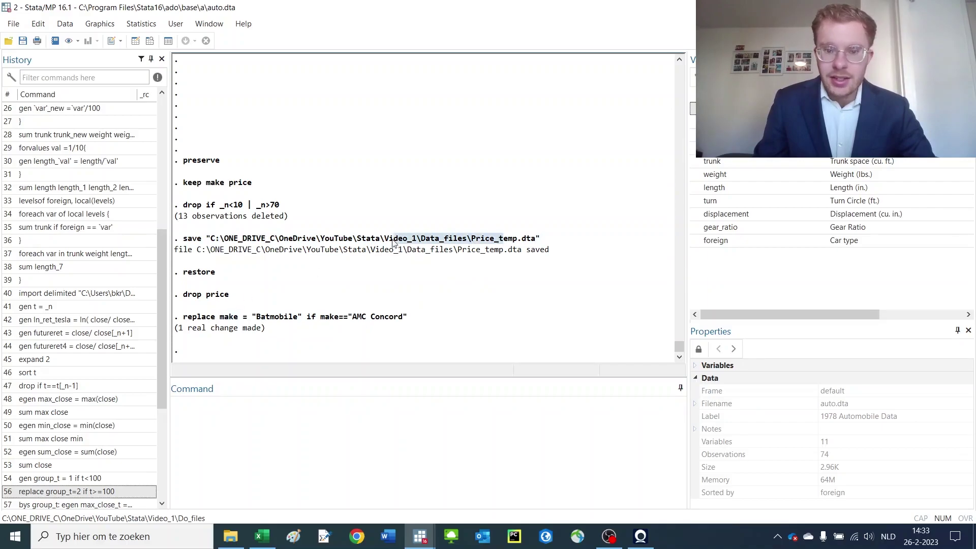
click(418, 304)
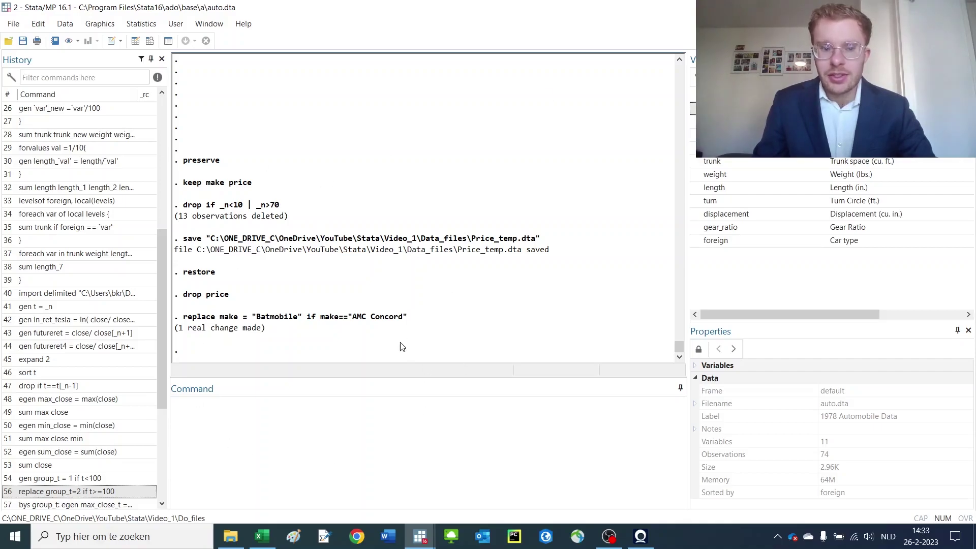
Open Data > Combine datasets > Merge two datasets and choose One-to-one on key variables.
click(66, 26)
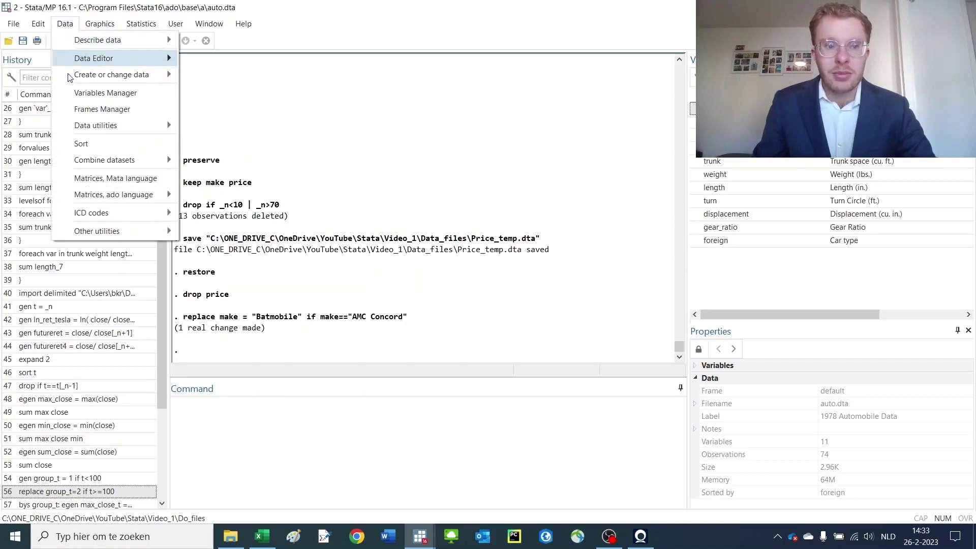
mouse_move(102, 160)
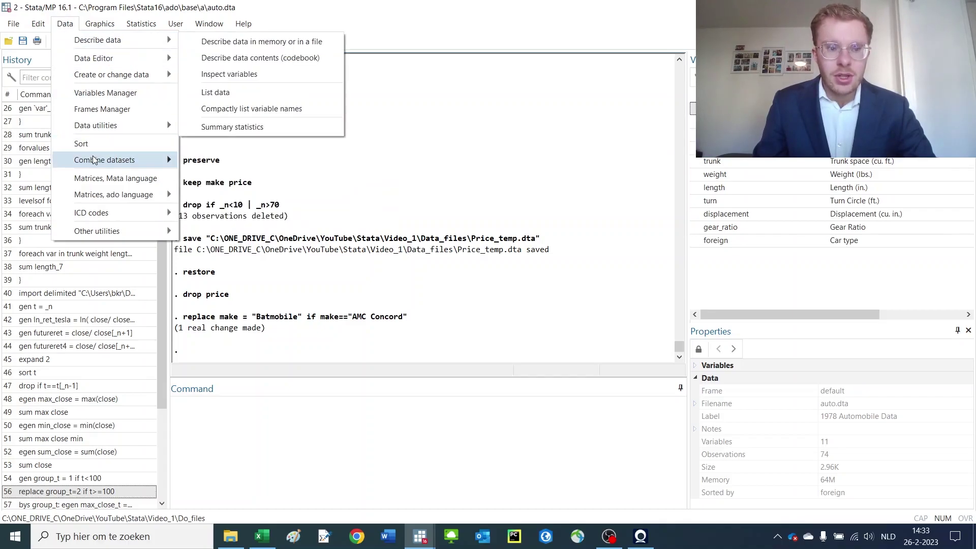
click(210, 161)
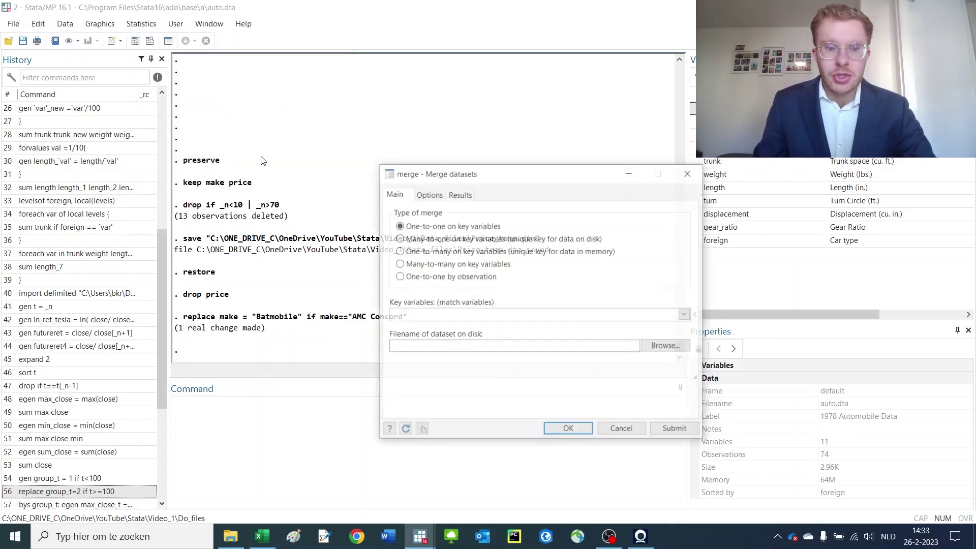
drag(550, 176, 402, 124)
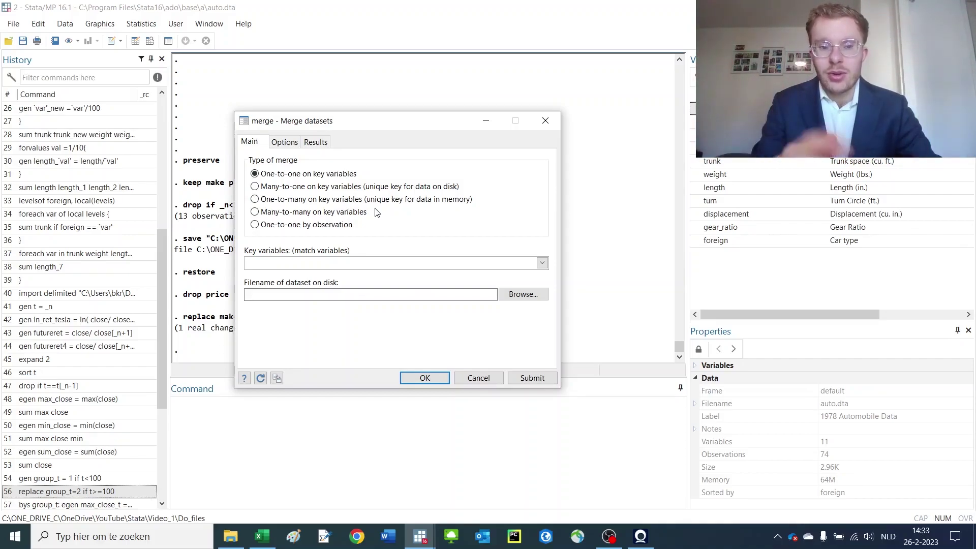
click(340, 227)
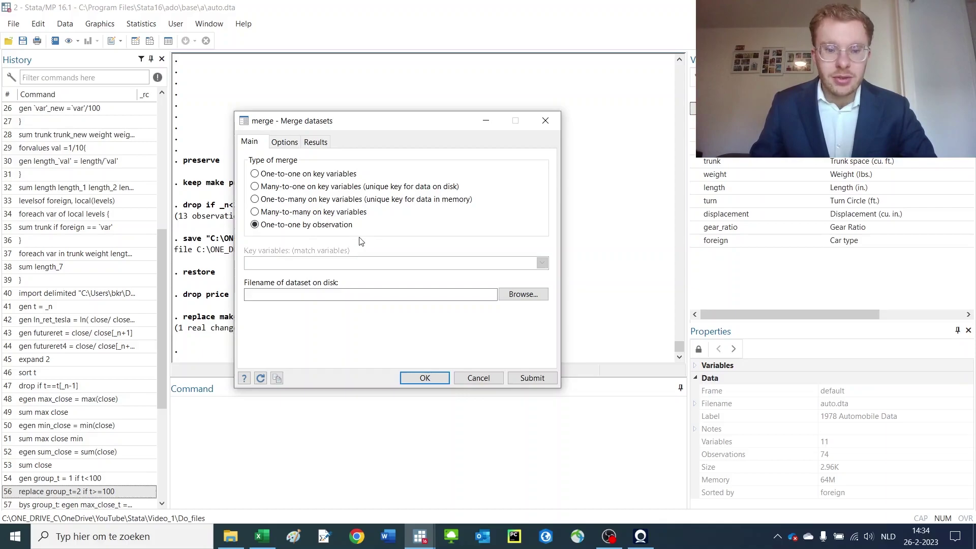
click(355, 175)
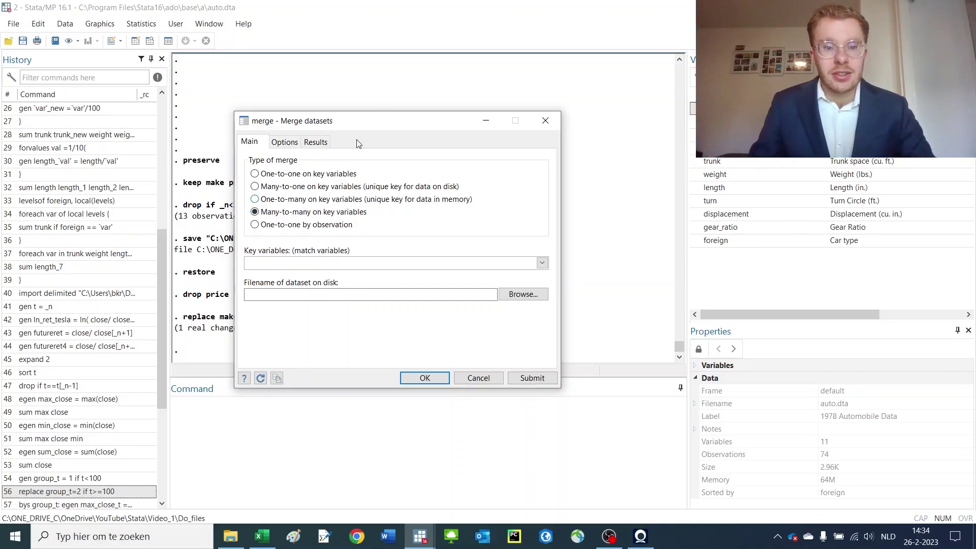
click(353, 199)
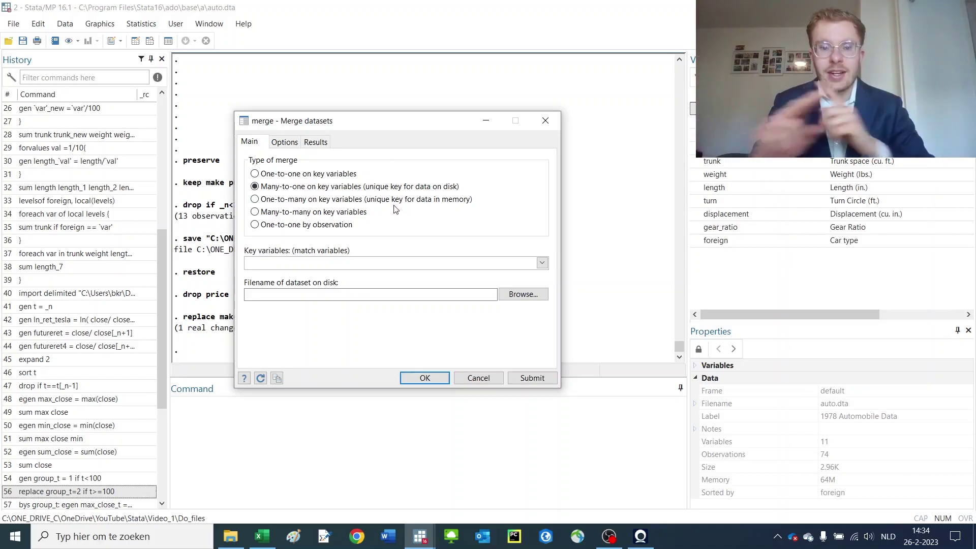
click(302, 176)
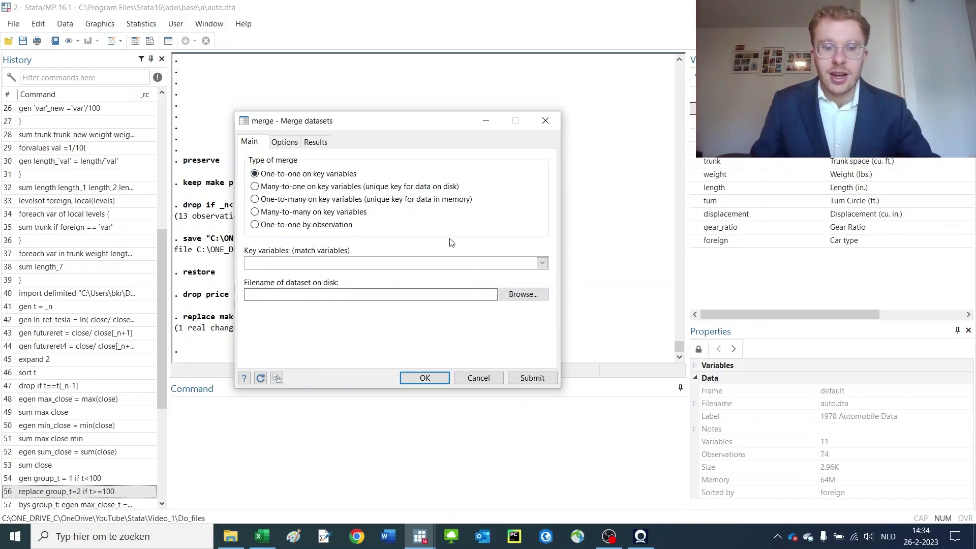
Choose Price_temp.dta from Data_files as the using file and set make as key variable.
click(513, 294)
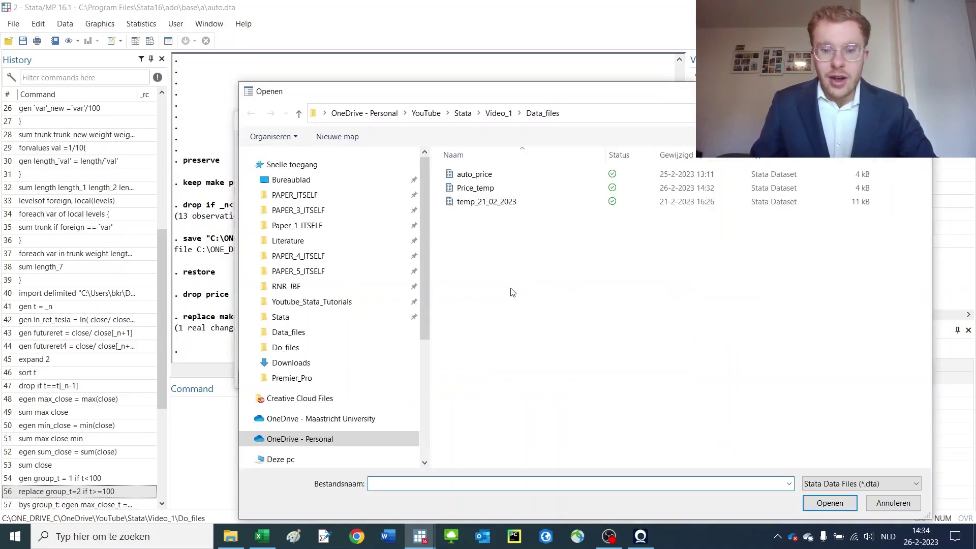
click(502, 189)
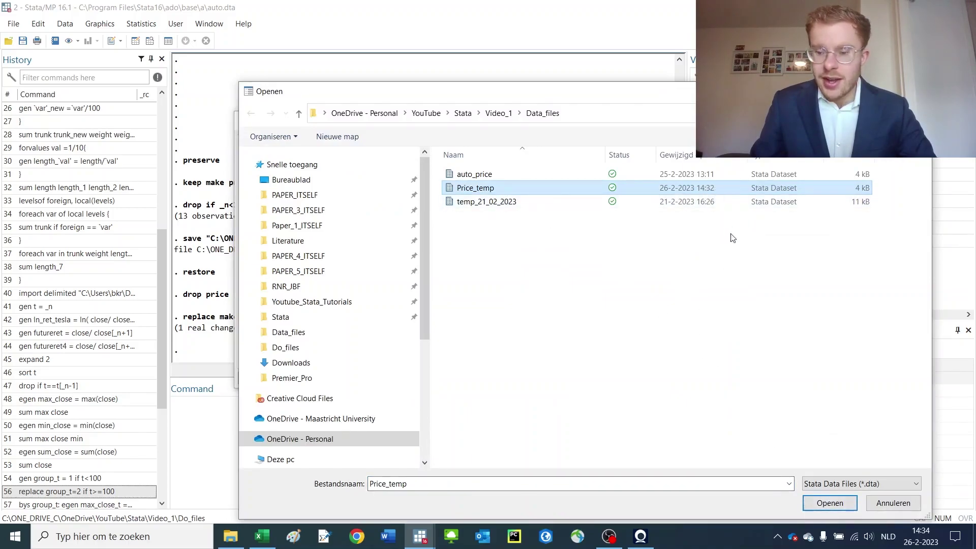
click(830, 503)
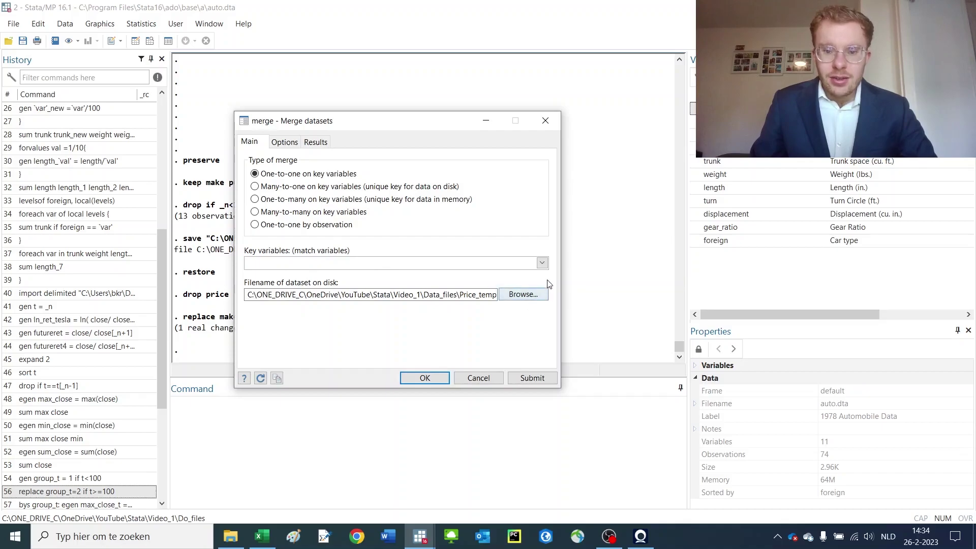
click(543, 263)
click(453, 275)
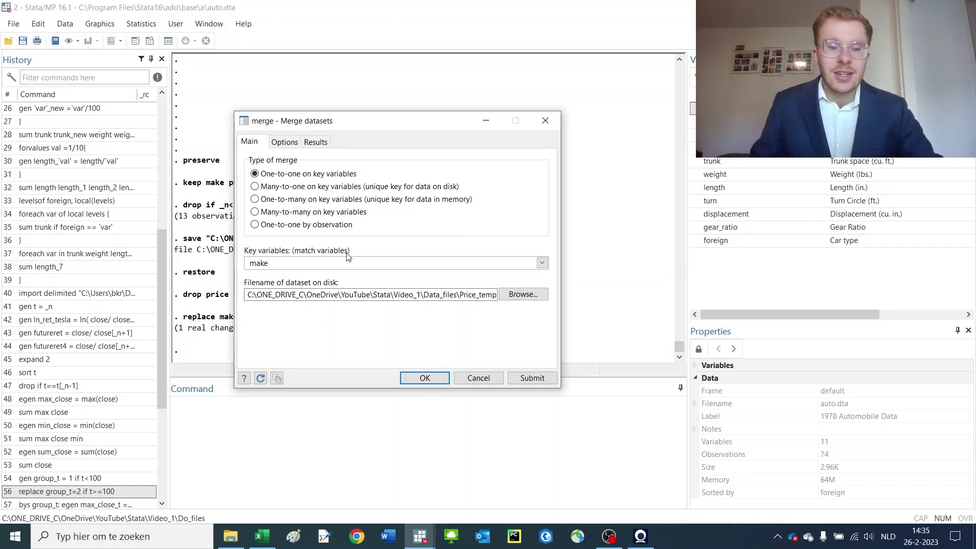
On the Options tab, keep only price from Price_temp, then return to Main.
click(286, 145)
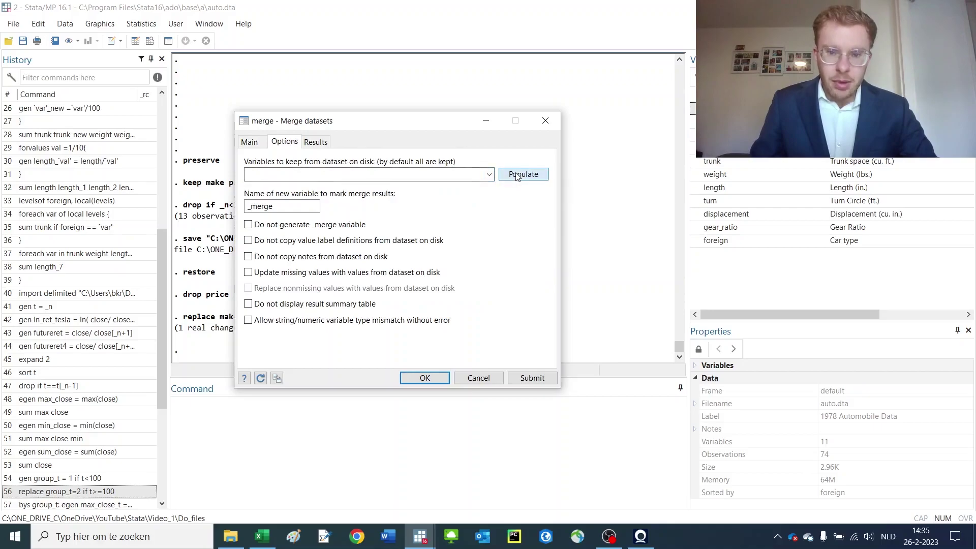
click(253, 142)
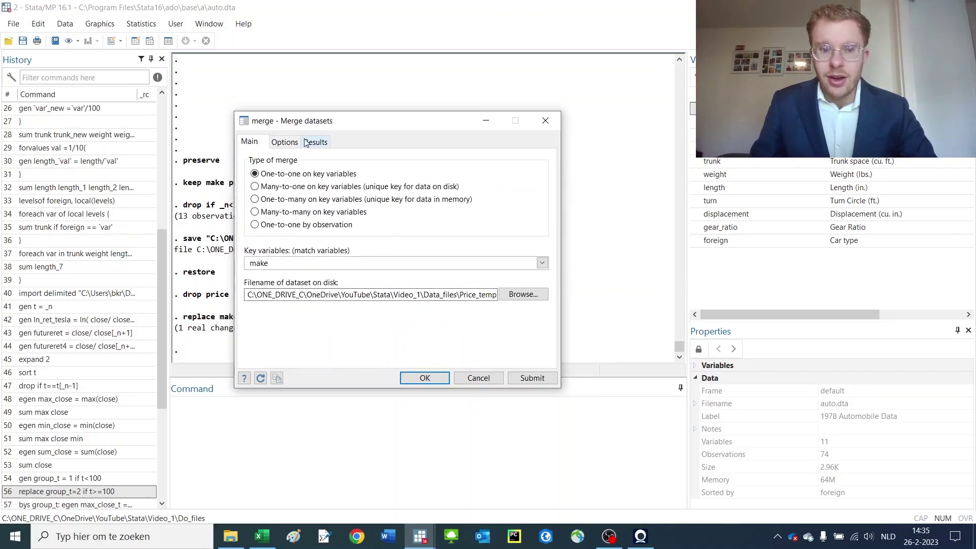
click(285, 142)
click(482, 176)
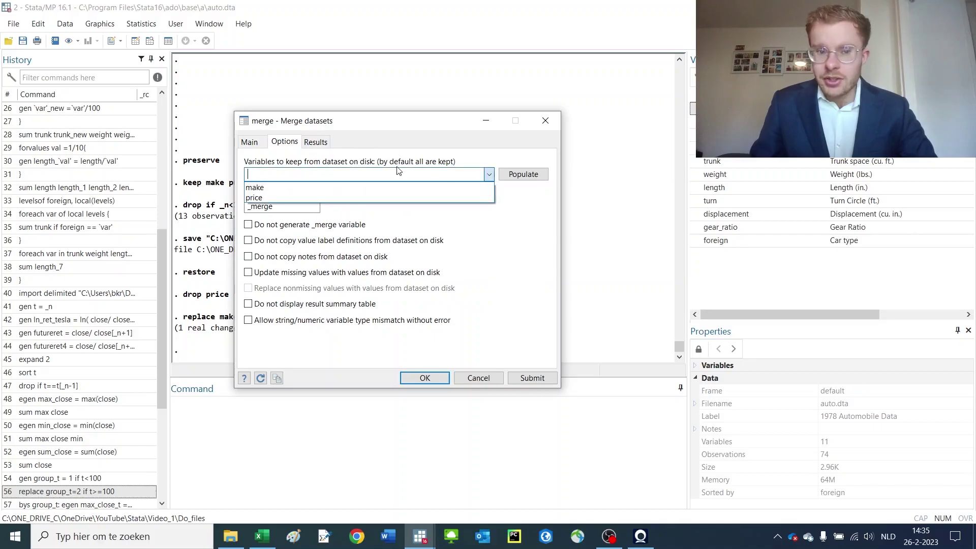
click(375, 197)
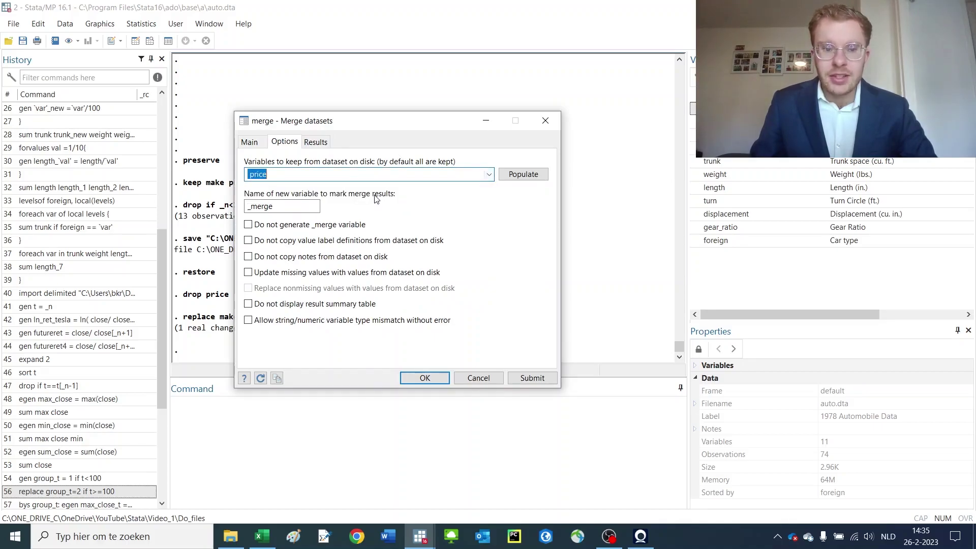
click(313, 175)
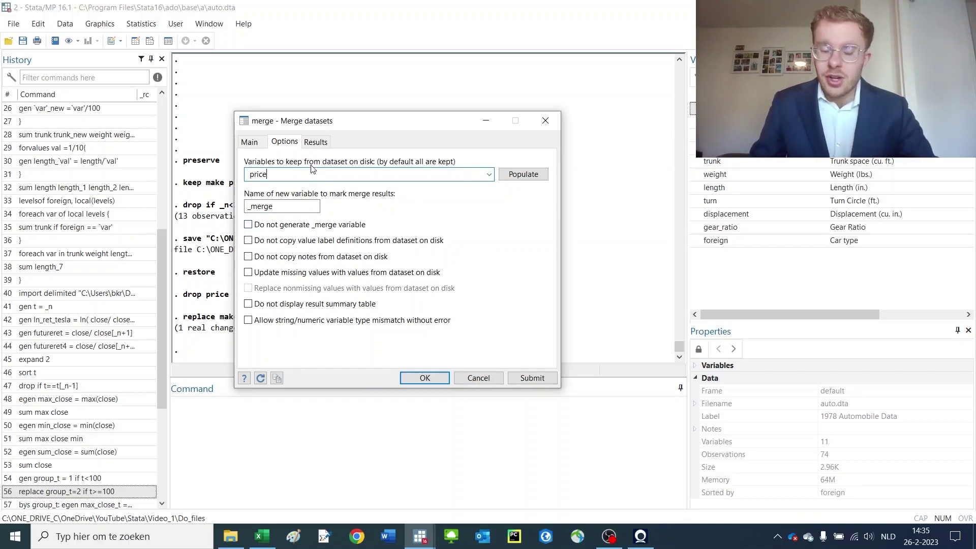
key(BackSpace)
text(y)
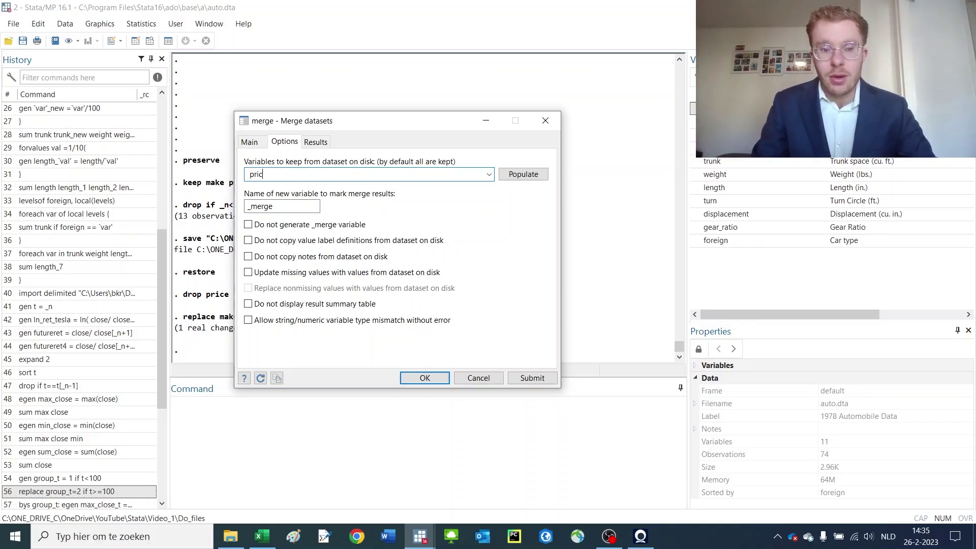
text(e)
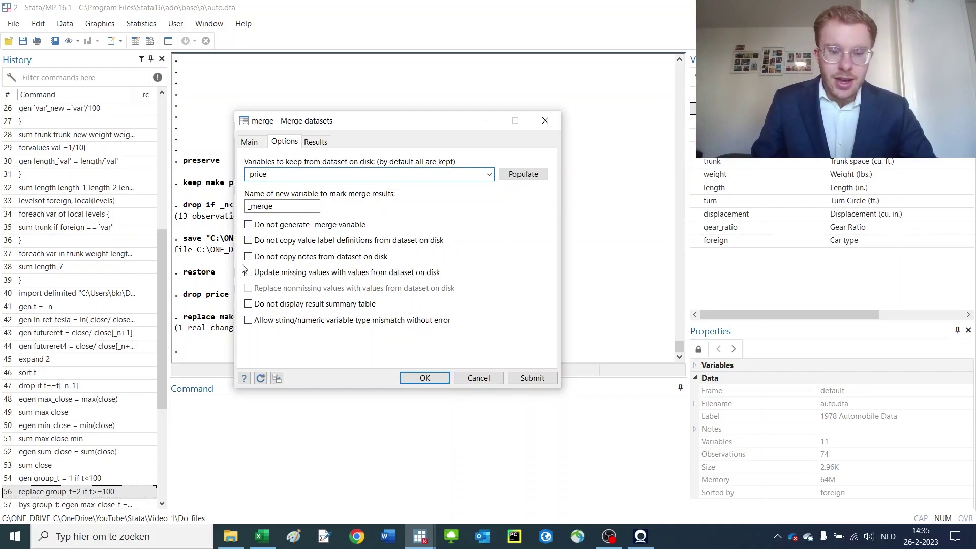
click(250, 142)
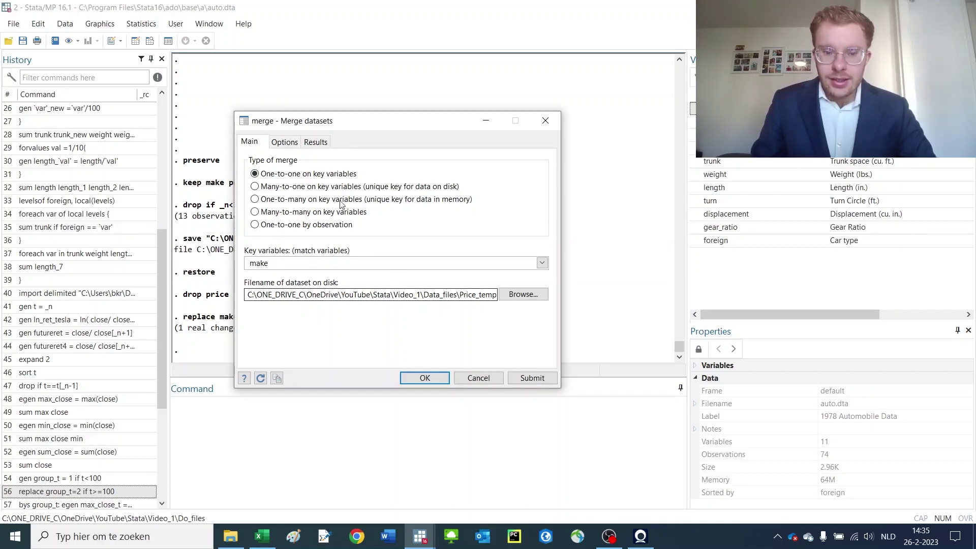
click(288, 143)
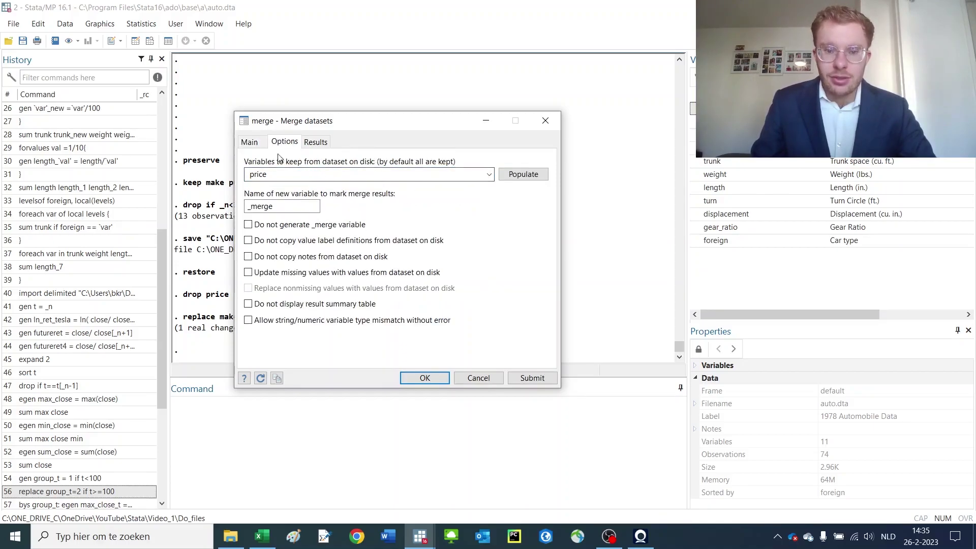
click(267, 147)
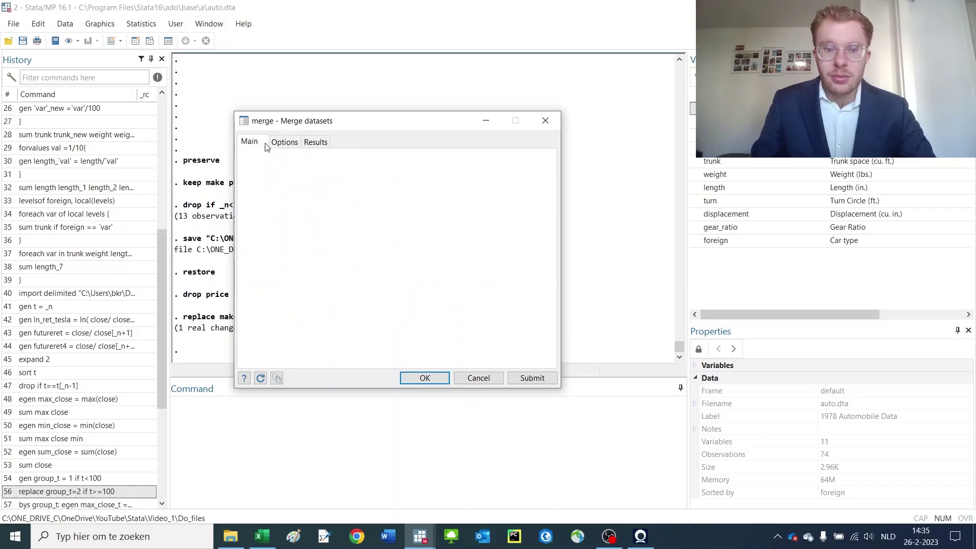
Run the merge and highlight its results: 13 master-only, 0 using-only, 61 matched.
click(421, 379)
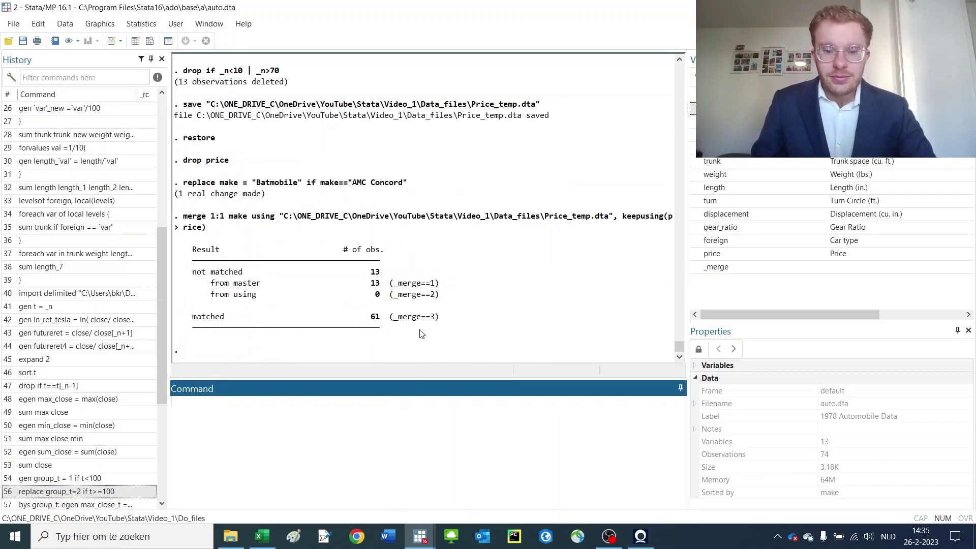
drag(444, 326, 187, 250)
drag(440, 295, 390, 296)
drag(439, 317, 393, 319)
drag(439, 295, 376, 296)
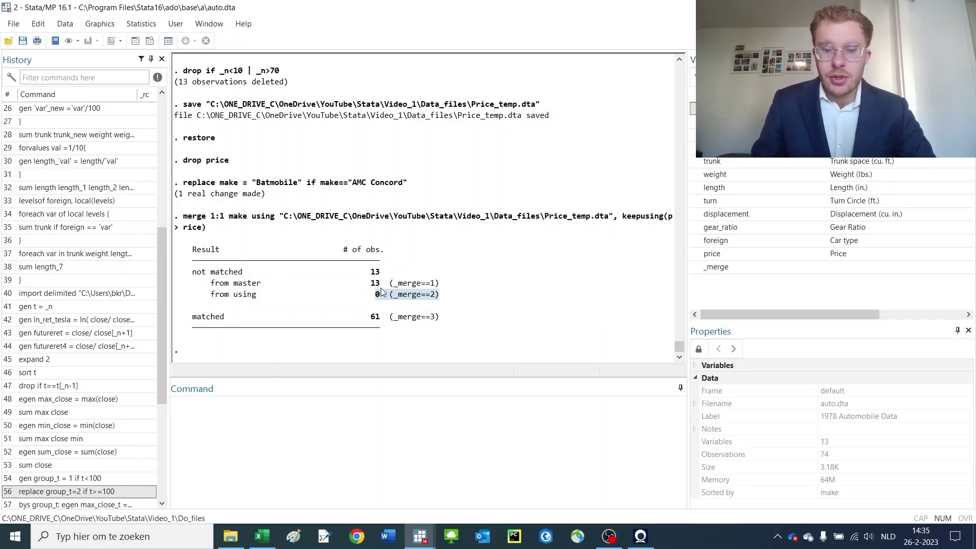
drag(440, 283, 365, 292)
drag(439, 317, 371, 323)
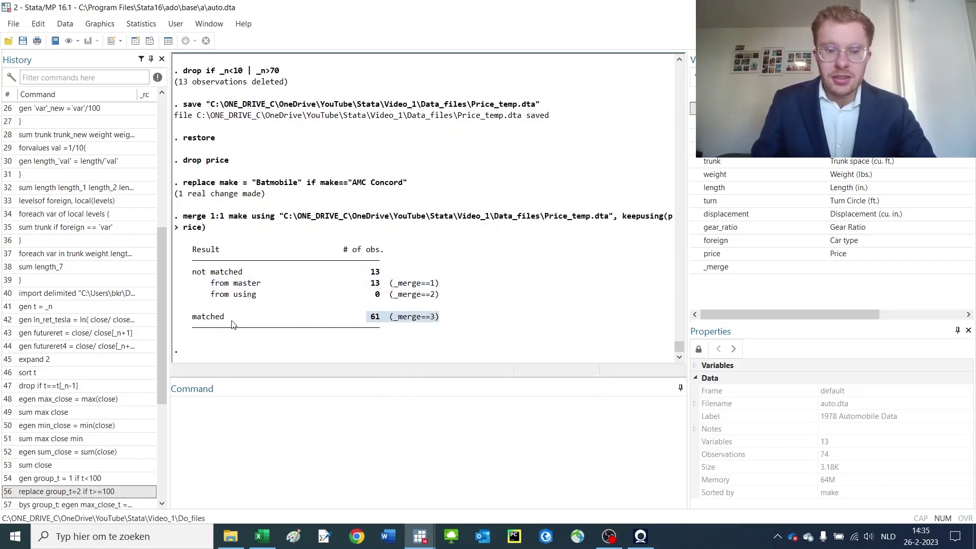
Point out the matched, from-master (13) and from-using (0) labels in the merge table.
drag(232, 325, 190, 319)
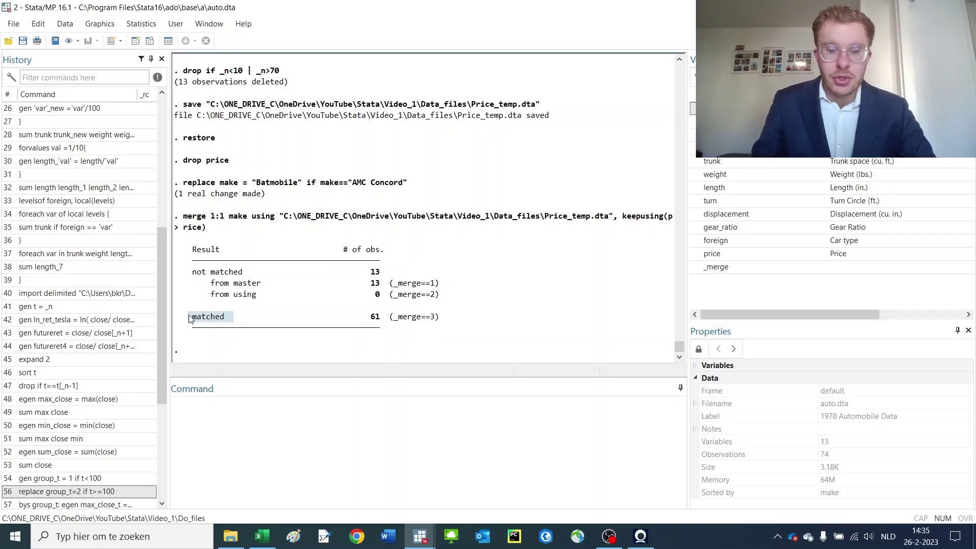
click(378, 288)
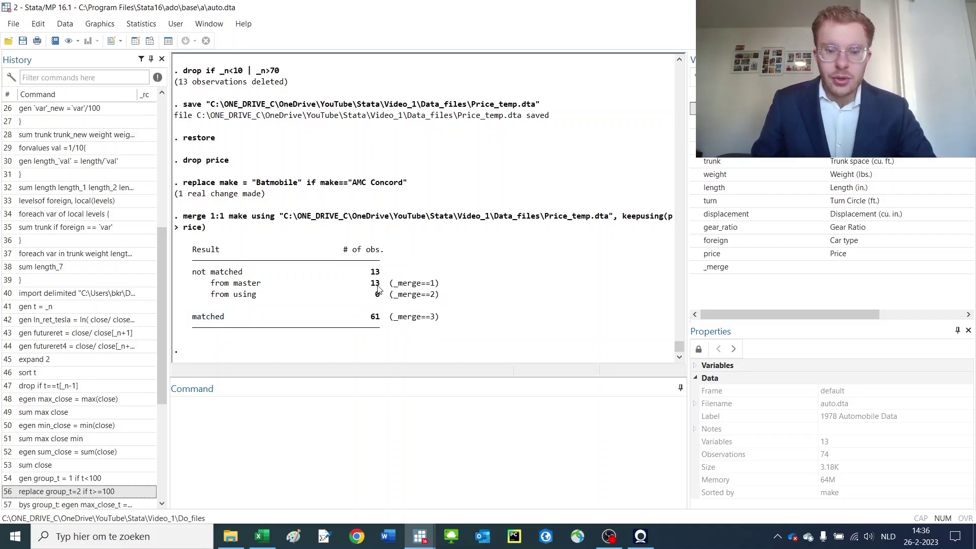
drag(378, 289, 230, 288)
drag(440, 294, 354, 296)
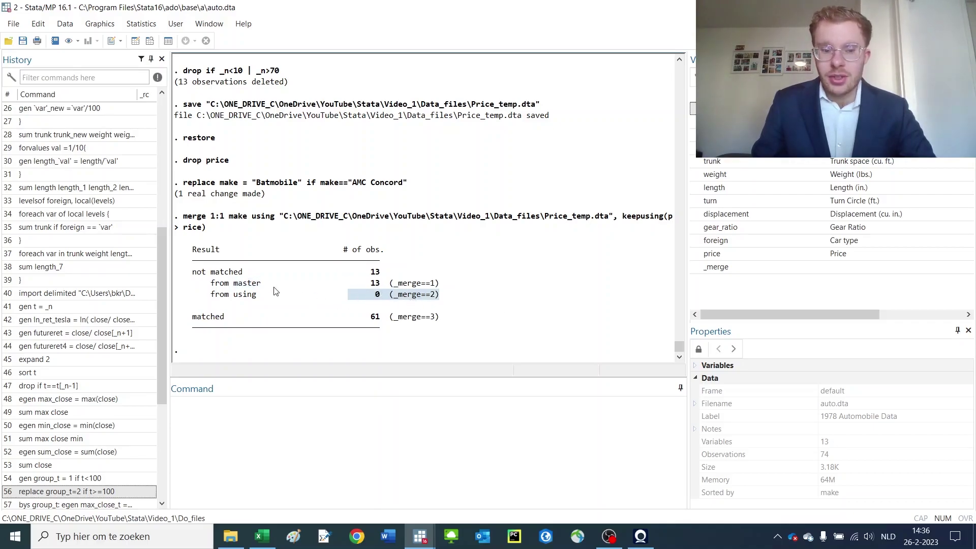
drag(264, 296, 203, 296)
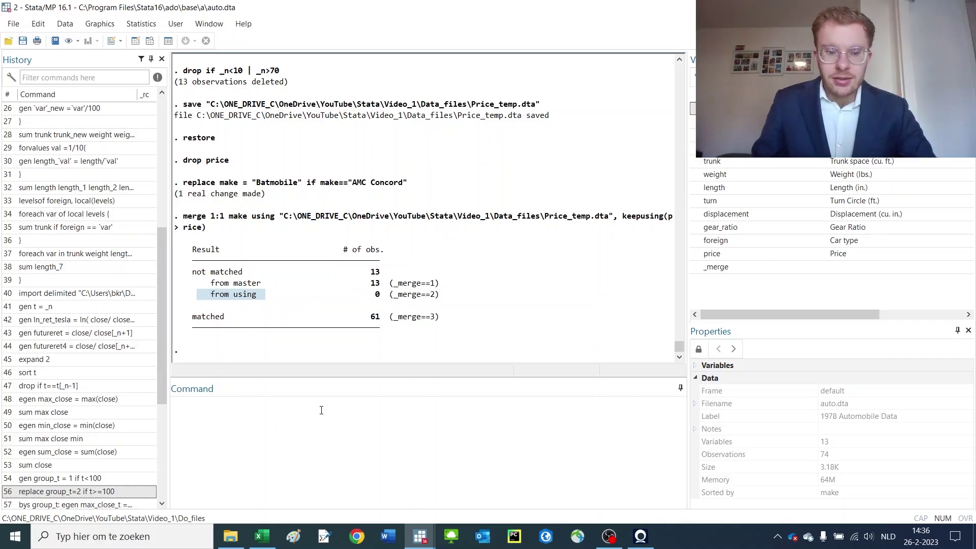
click(287, 410)
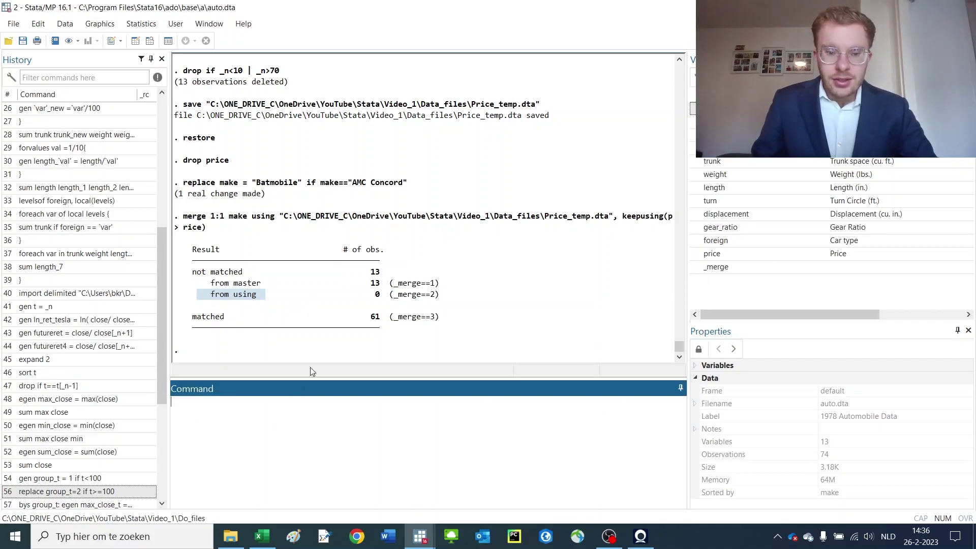
Browse the merged data, comparing missing prices and _merge values for master-only versus matched rows.
click(151, 41)
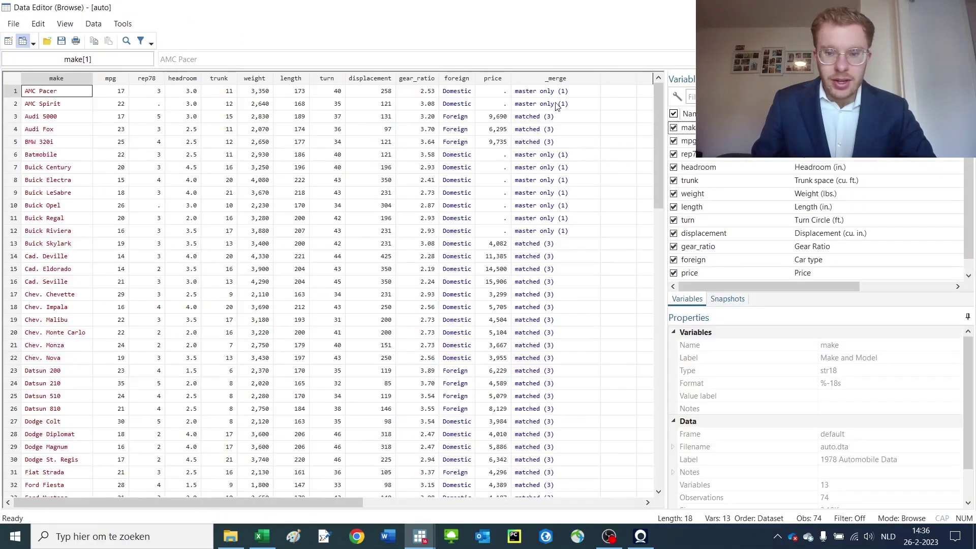
drag(557, 104, 529, 306)
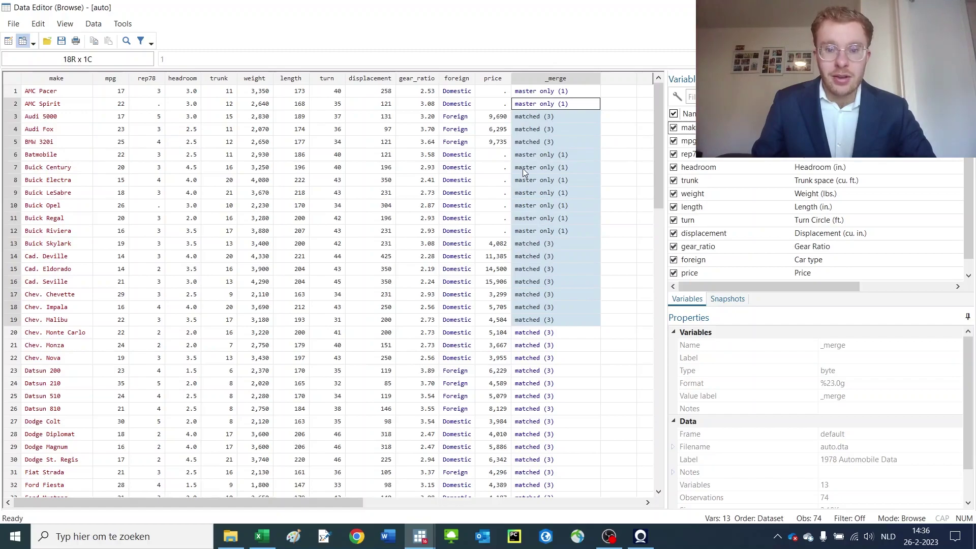
click(533, 159)
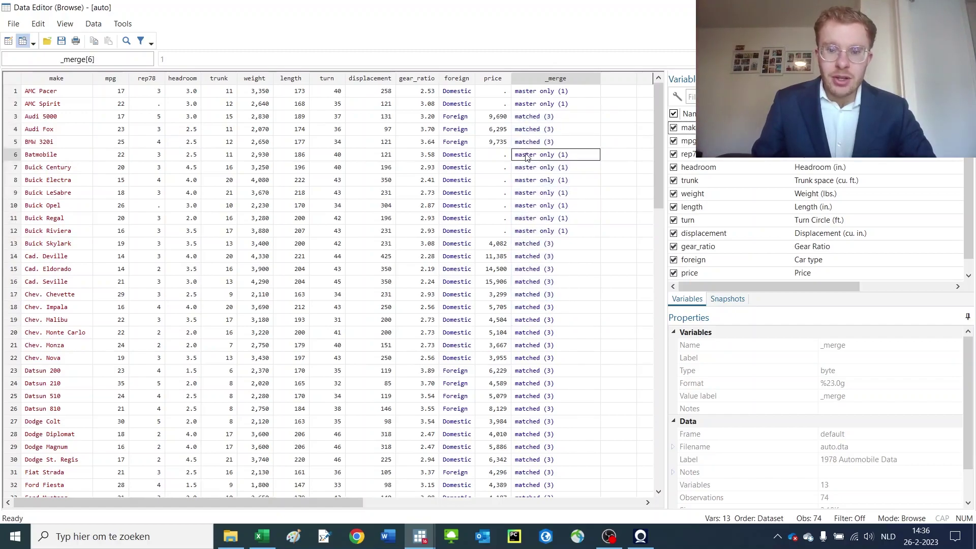
drag(527, 157, 520, 232)
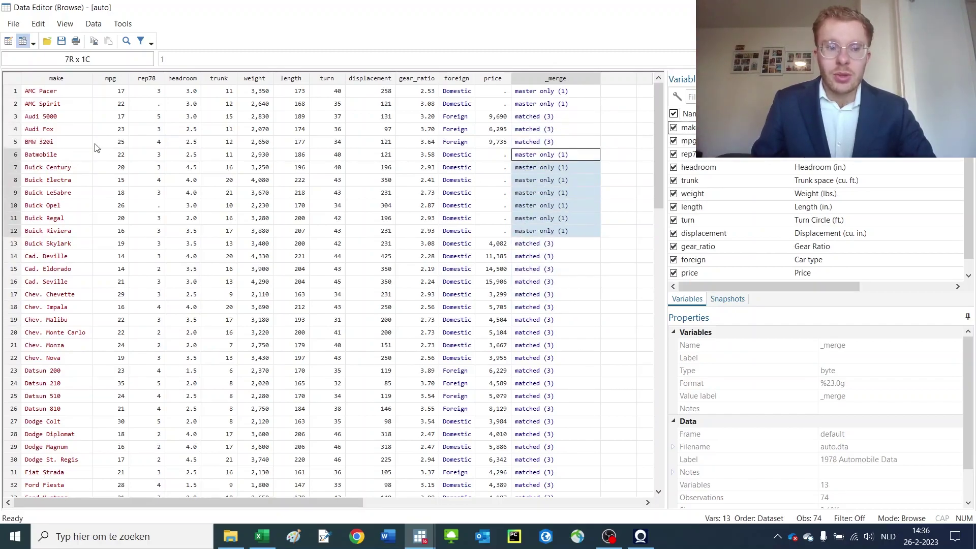
drag(83, 156, 55, 154)
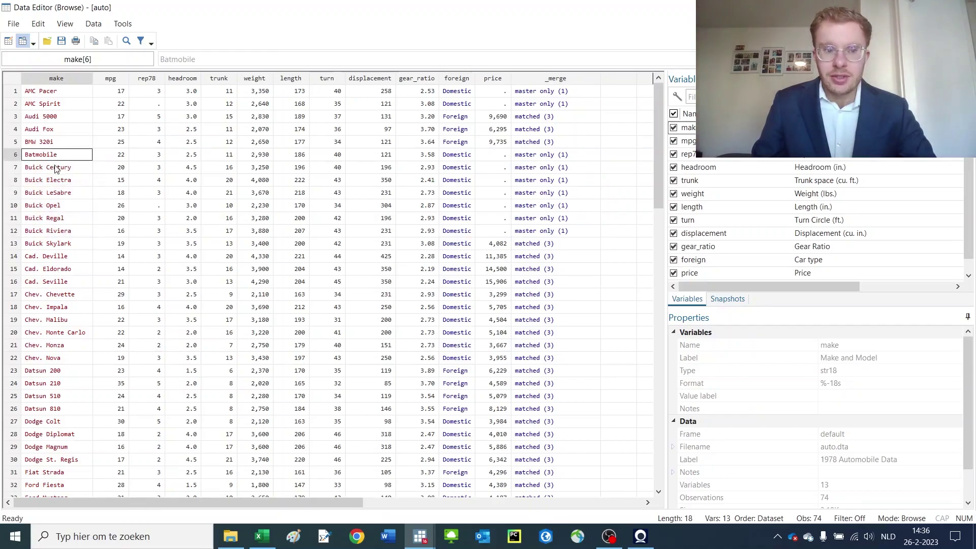
drag(505, 158, 484, 234)
click(488, 102)
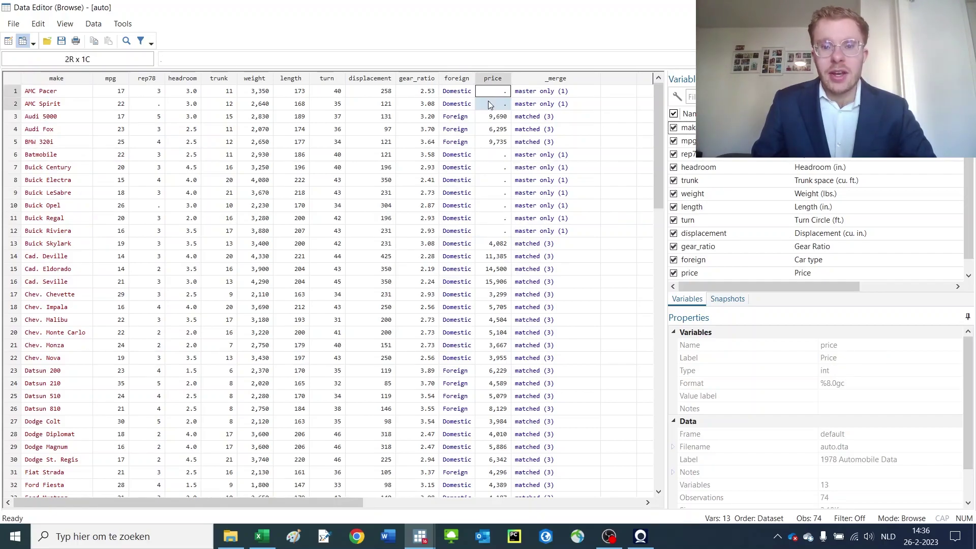
drag(492, 155, 528, 362)
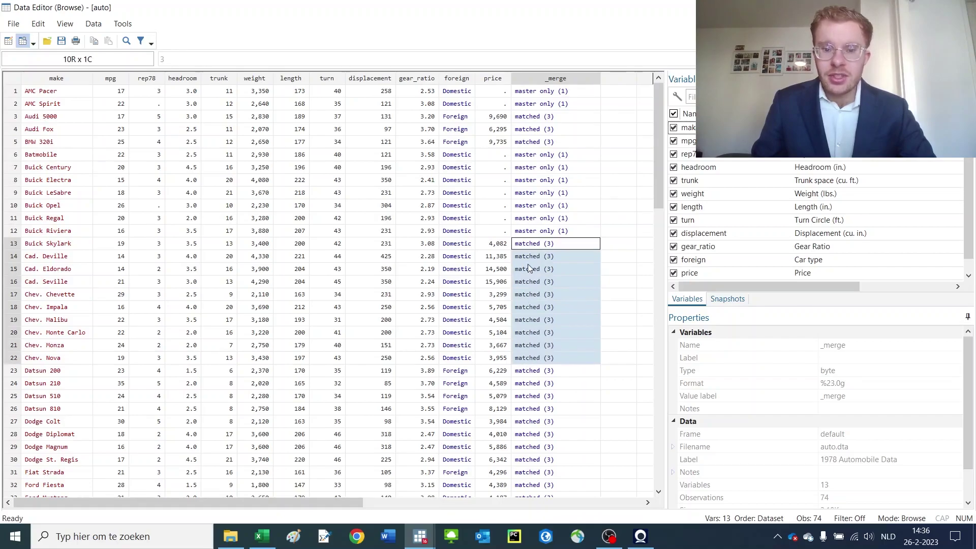
drag(51, 246, 53, 374)
drag(499, 248, 487, 348)
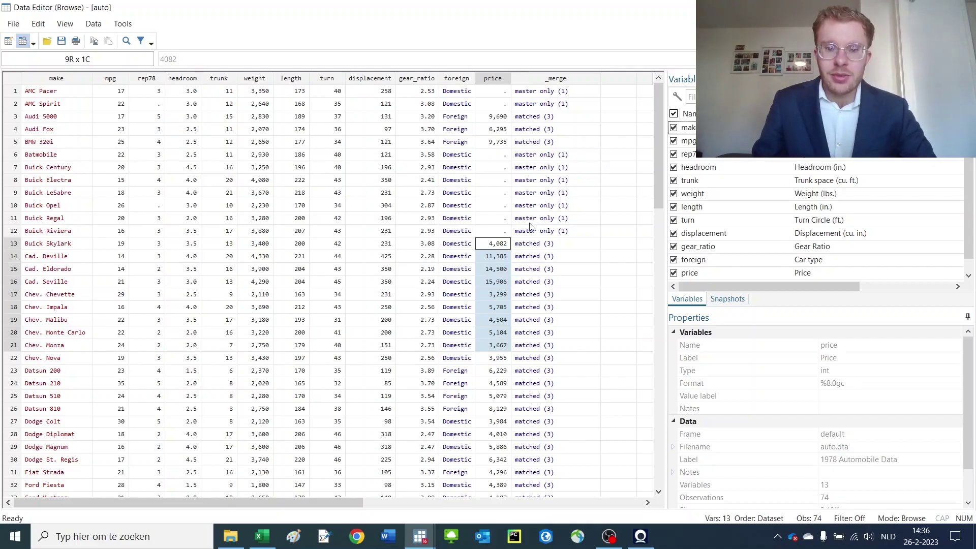
Return to the main window and drop the price variable.
drag(528, 244, 524, 370)
key(alt+Tab)
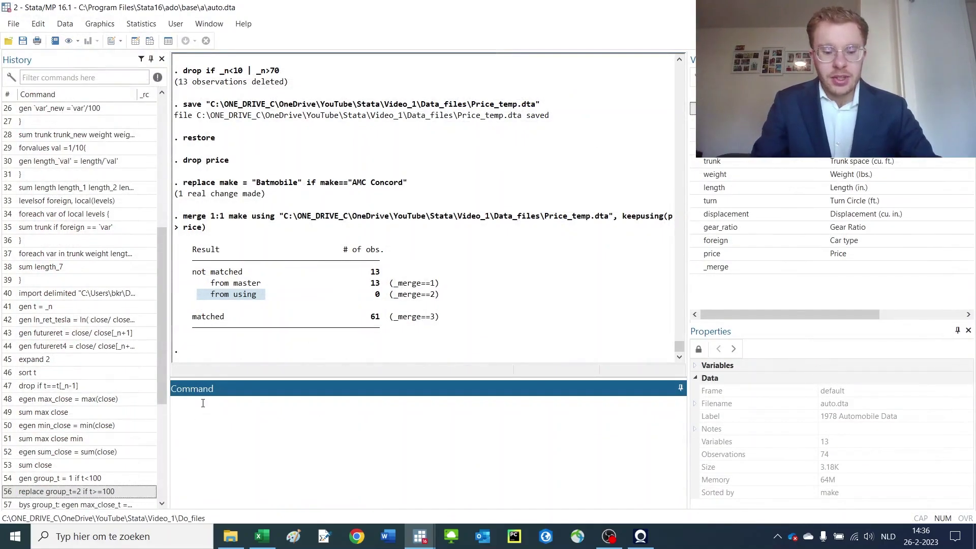
text(drop if _ma)
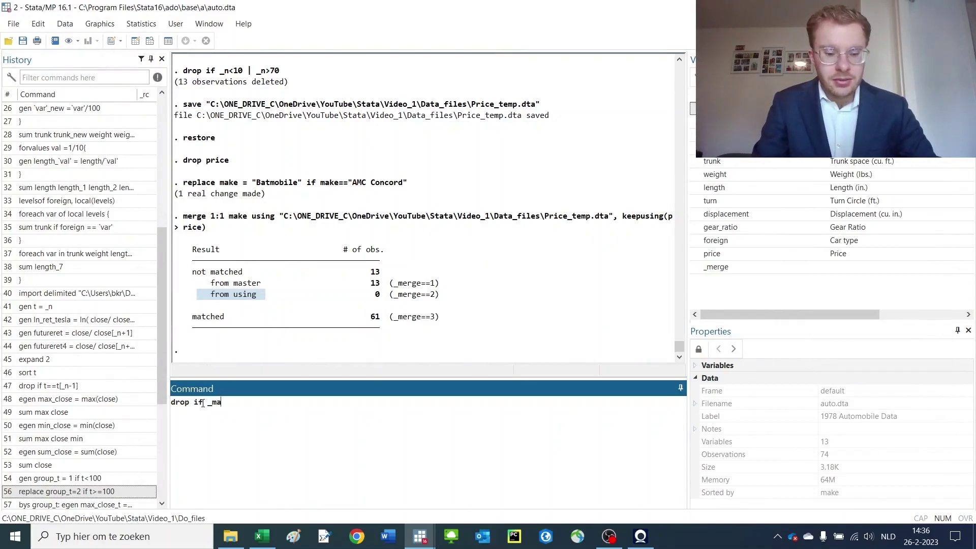
text(tch)
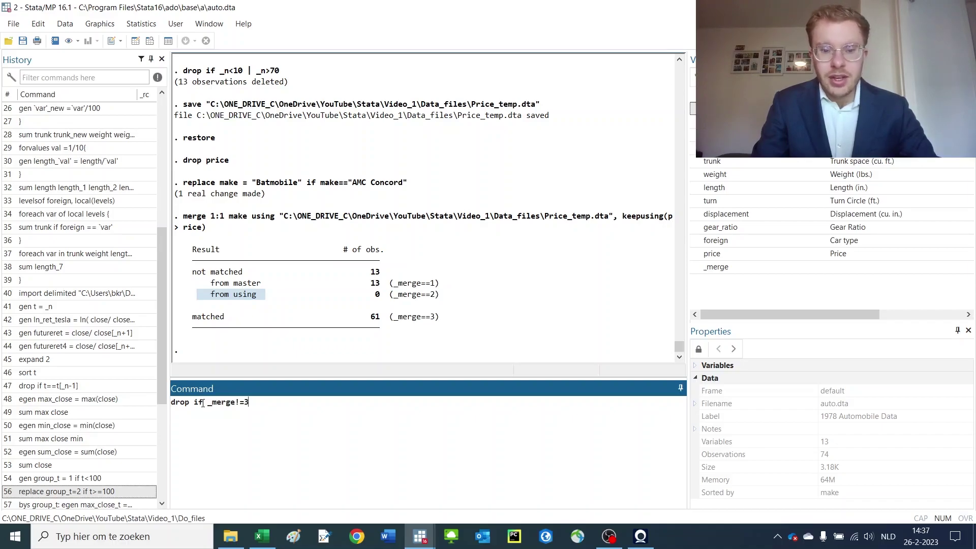
key(BackSpace)
key(BackSpace)
key(BackSpace)
key(BackSpace)
key(BackSpace)
key(BackSpace)
key(BackSpace)
key(BackSpace)
key(BackSpace)
key(BackSpace)
key(BackSpace)
key(BackSpace)
key(BackSpace)
key(BackSpace)
key(BackSpace)
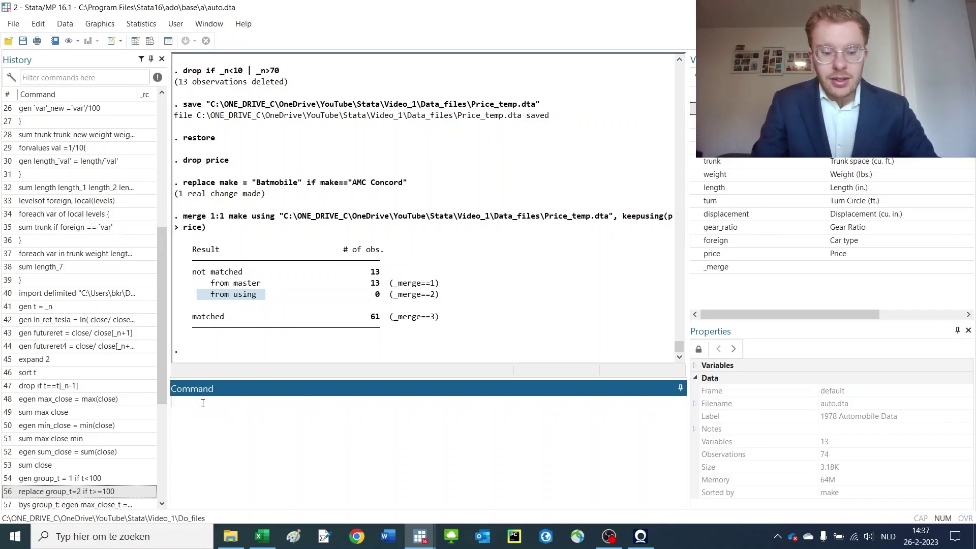
text(drop price)
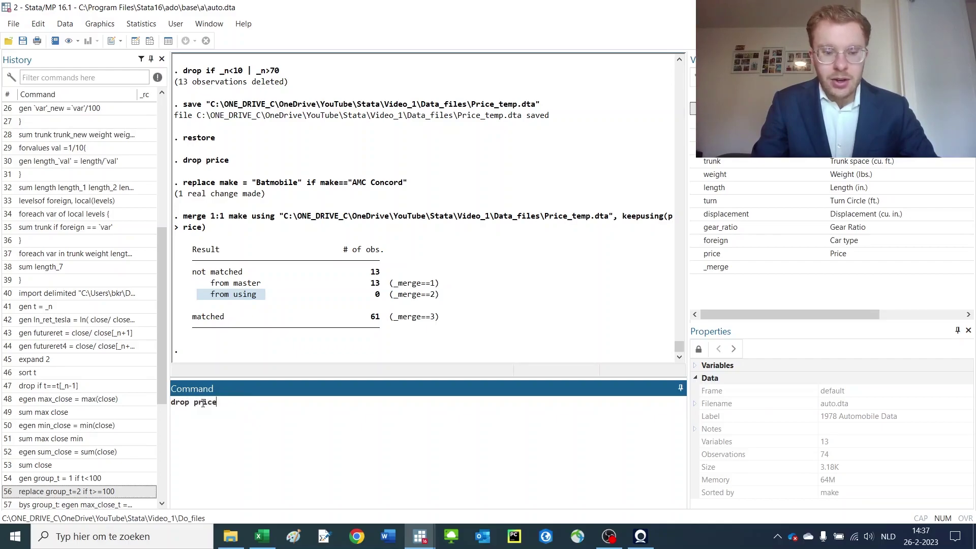
key(Return)
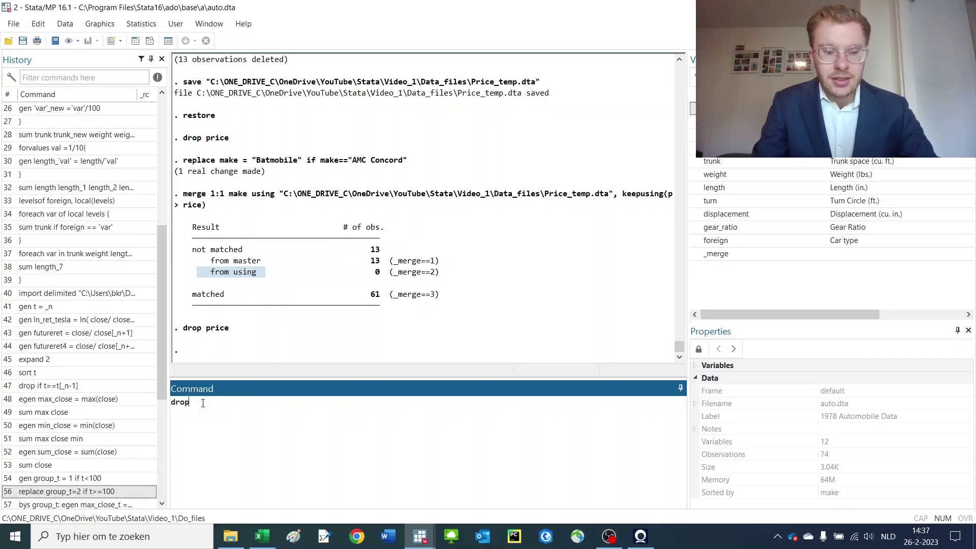
Drop the _merge variable and reopen the data browser.
text(drop _merge)
key(Return)
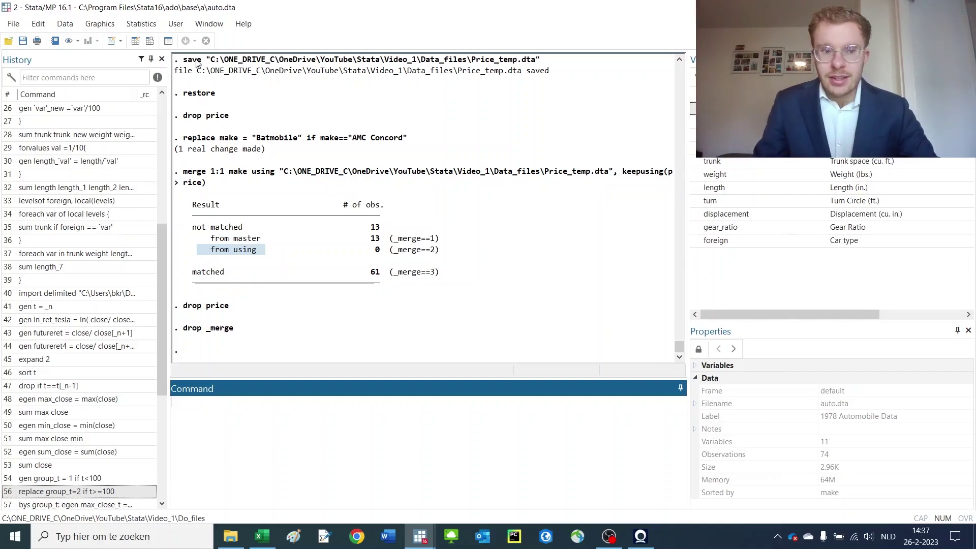
click(151, 42)
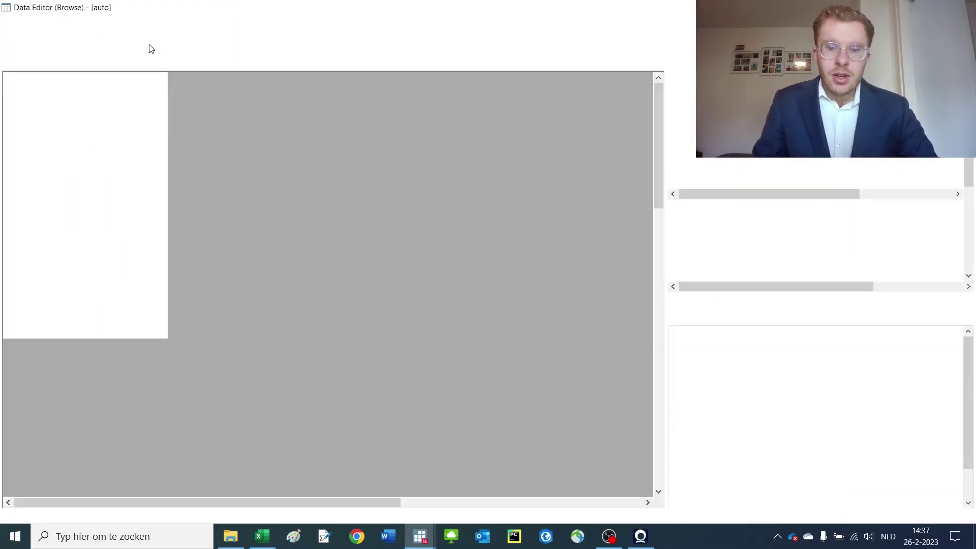
Run drop if _n>40 to delete the 34 observations after row 40, keeping 40.
scroll(415, 142, down, 17)
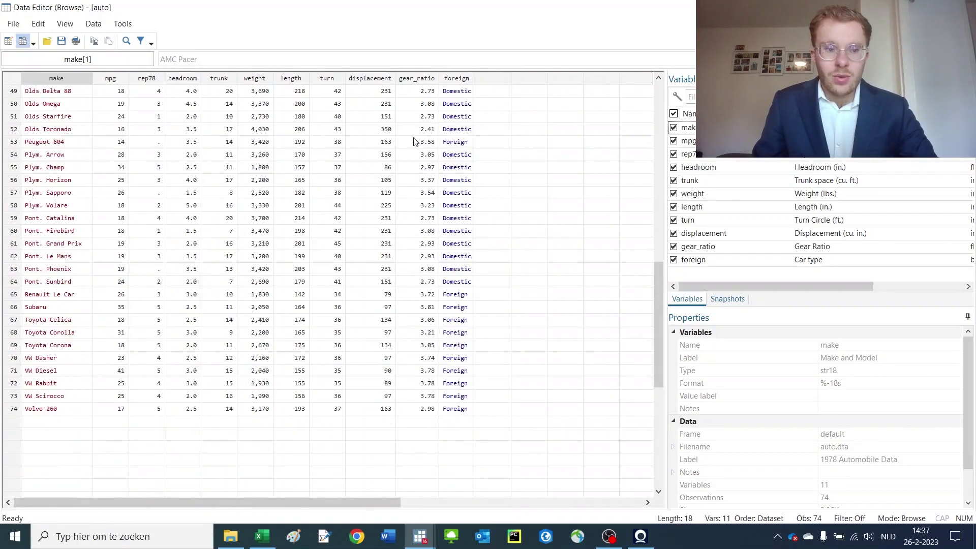
scroll(415, 142, down, 5)
scroll(409, 145, up, 20)
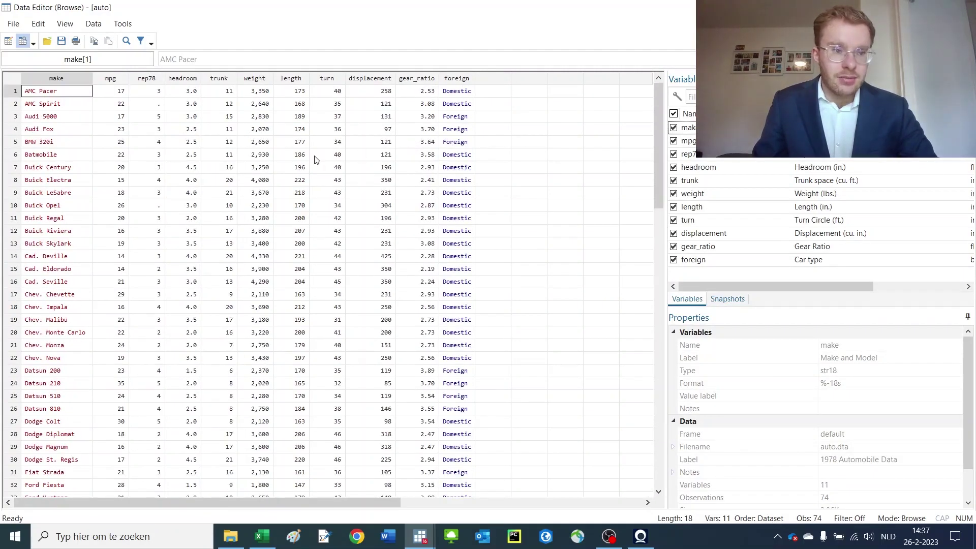
key(alt+Tab)
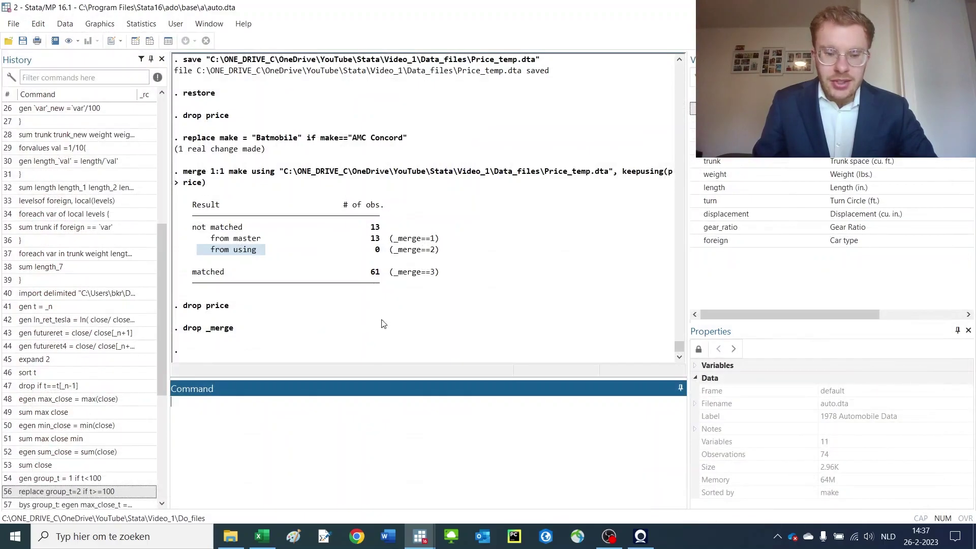
text(drop if _n>)
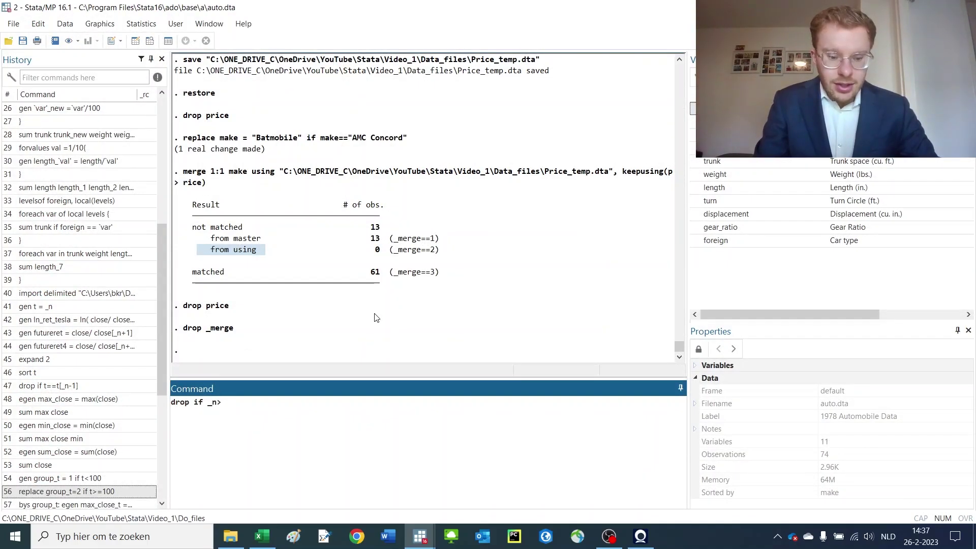
text(40)
key(Return)
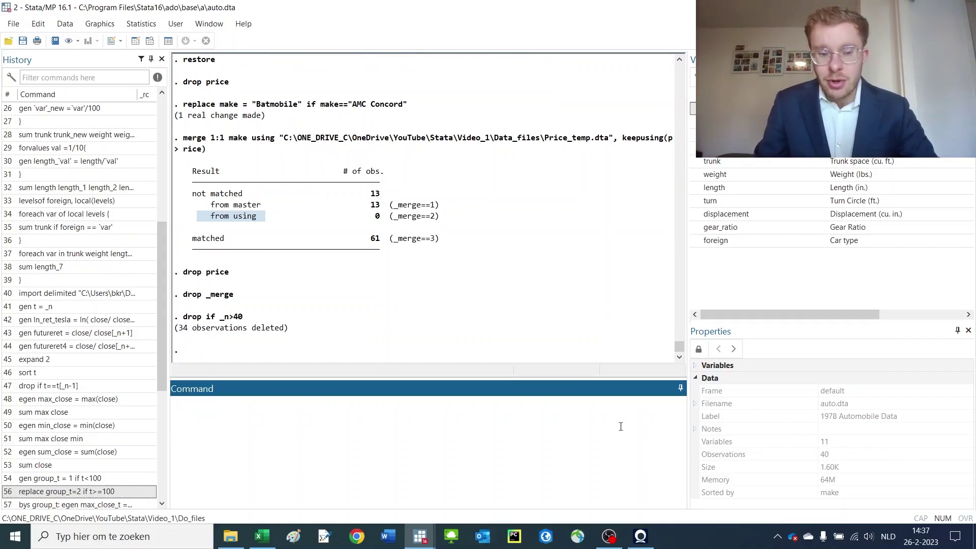
scroll(83, 438, down, 6)
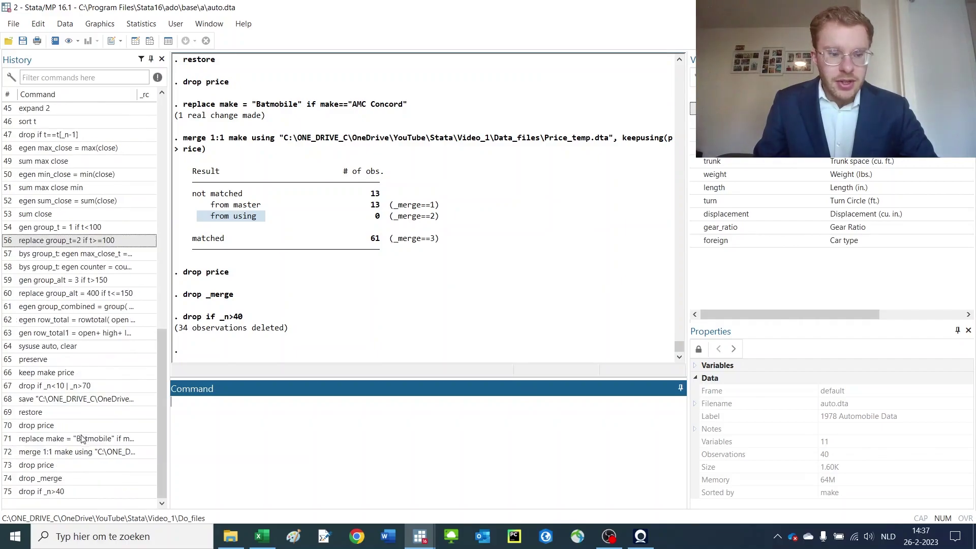
Rerun the merge 1:1 make with Price_temp.dta from History and highlight the 31 matched result.
click(65, 452)
click(290, 440)
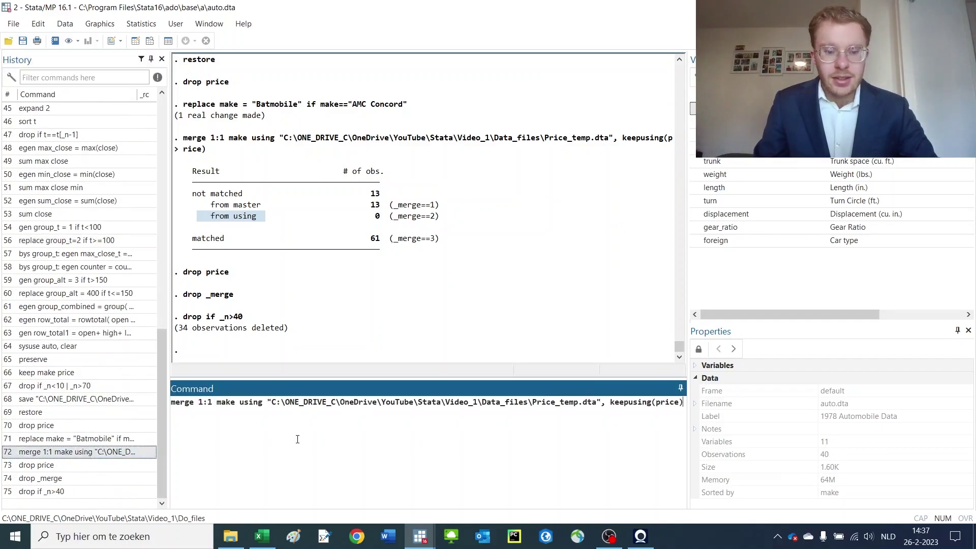
key(Return)
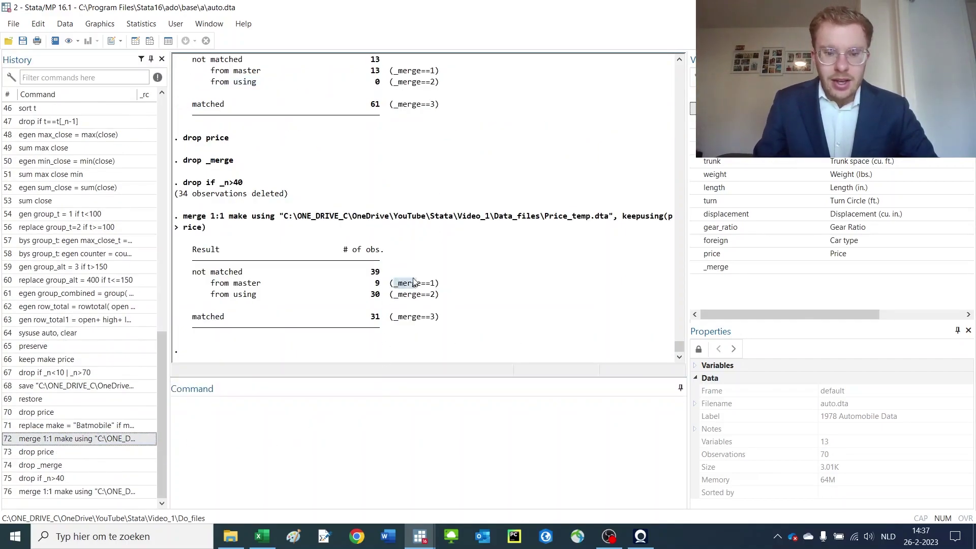
click(396, 286)
drag(400, 317, 453, 321)
Browse the merged data to inspect _merge codes and price values for master-only, using-only and matched rows.
click(150, 41)
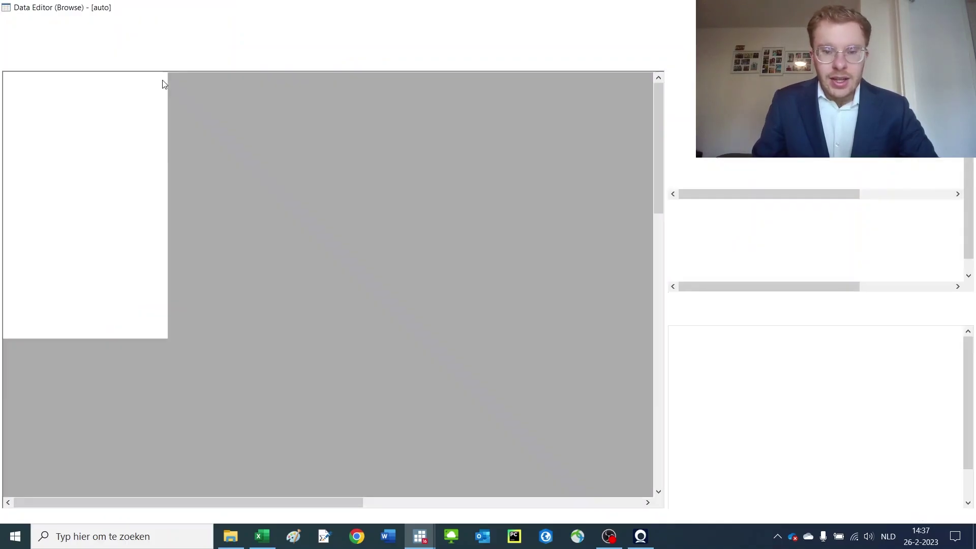
drag(541, 94, 543, 101)
drag(454, 104, 26, 90)
drag(505, 93, 502, 105)
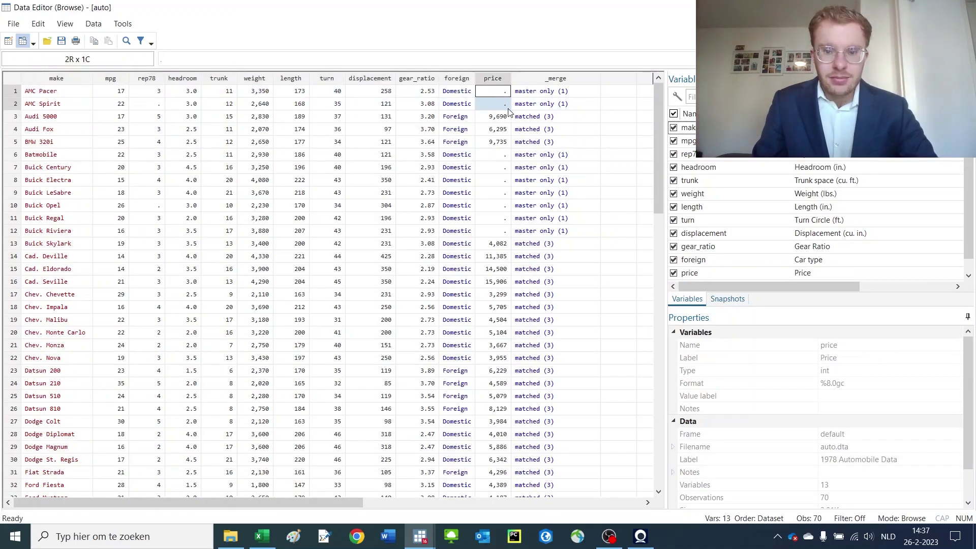
scroll(583, 183, down, 10)
scroll(550, 192, up, 7)
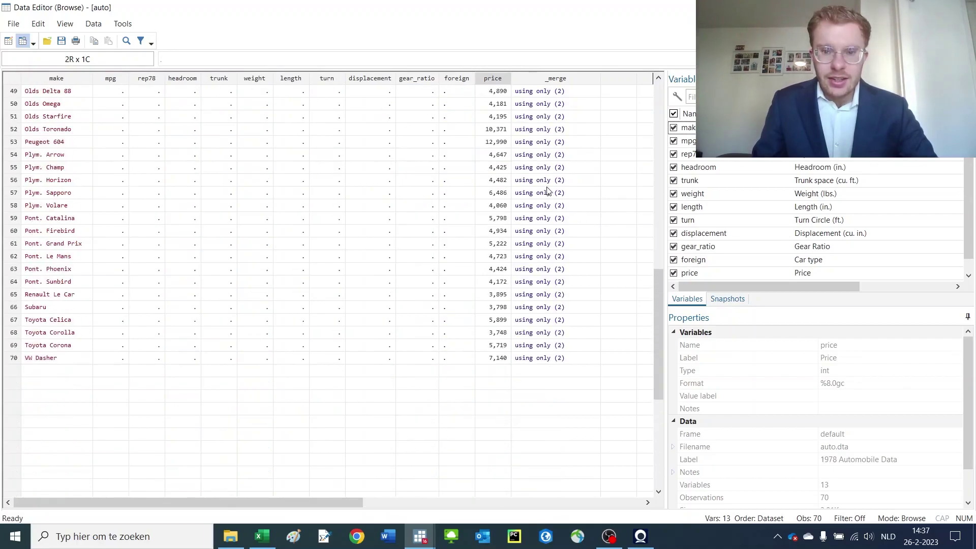
drag(533, 103, 542, 368)
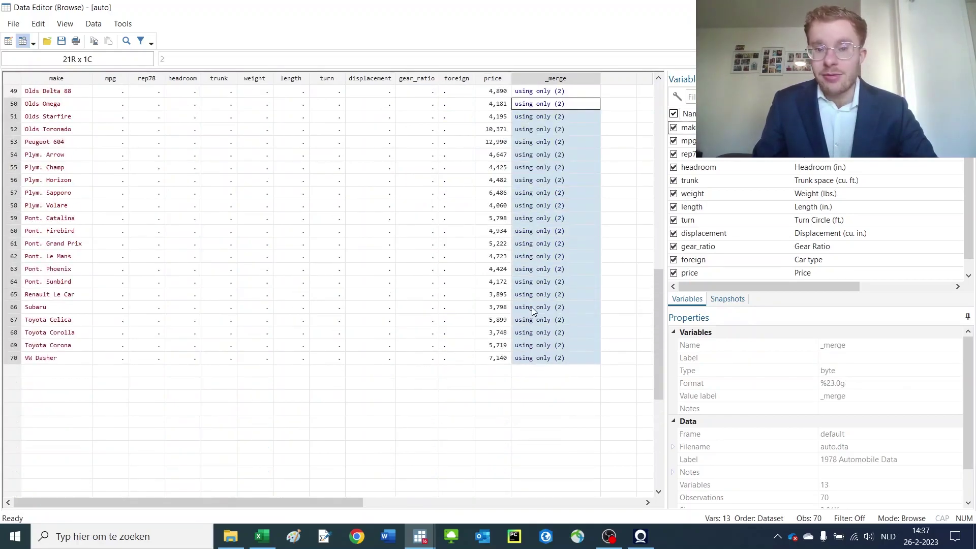
drag(496, 91, 497, 382)
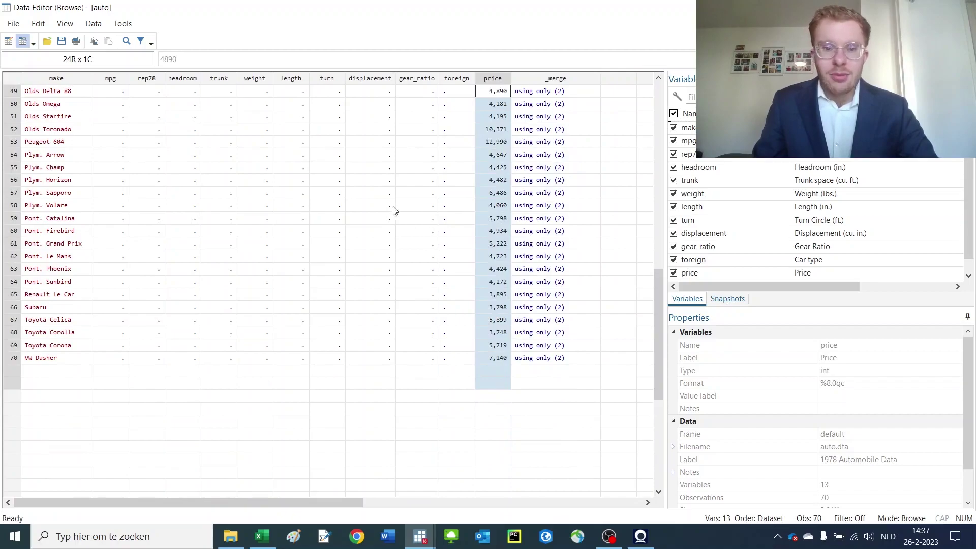
drag(118, 133, 452, 359)
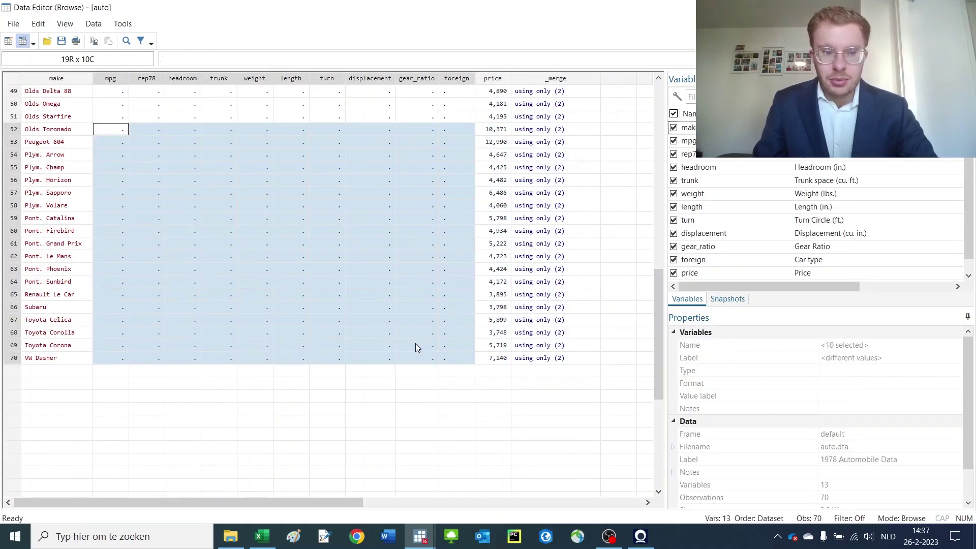
scroll(412, 345, up, 14)
drag(530, 181, 527, 396)
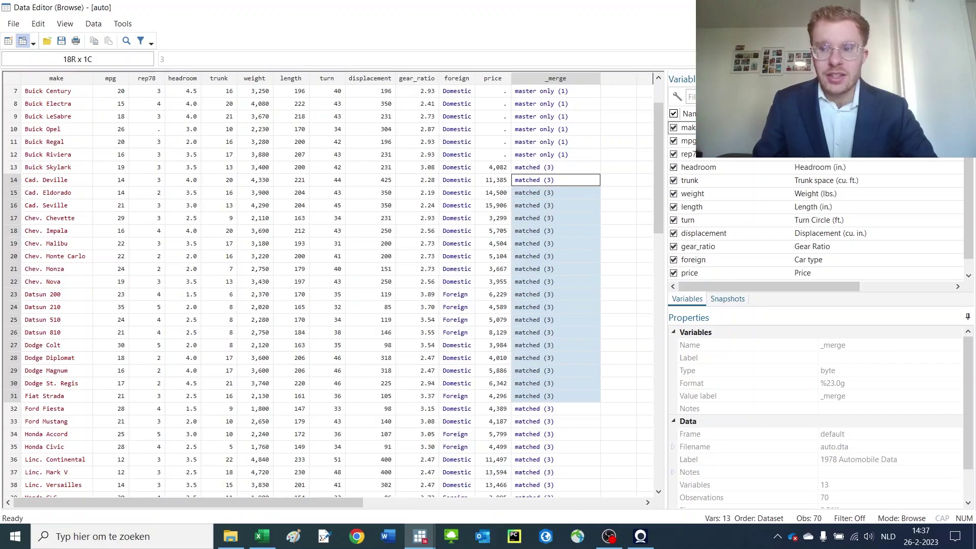
key(alt+Tab)
Highlight the 9 master-only and 31 matched observation counts in the merge output.
click(488, 324)
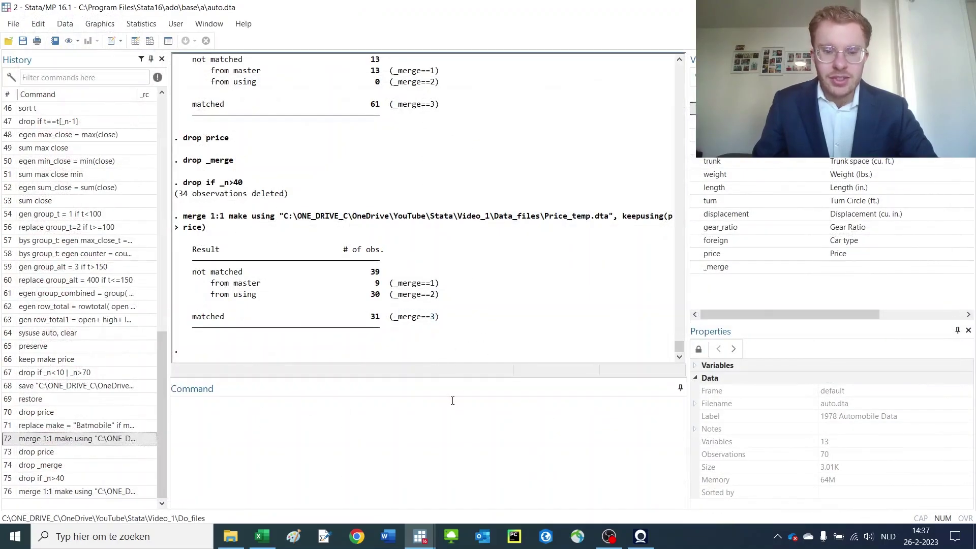
drag(439, 284, 378, 288)
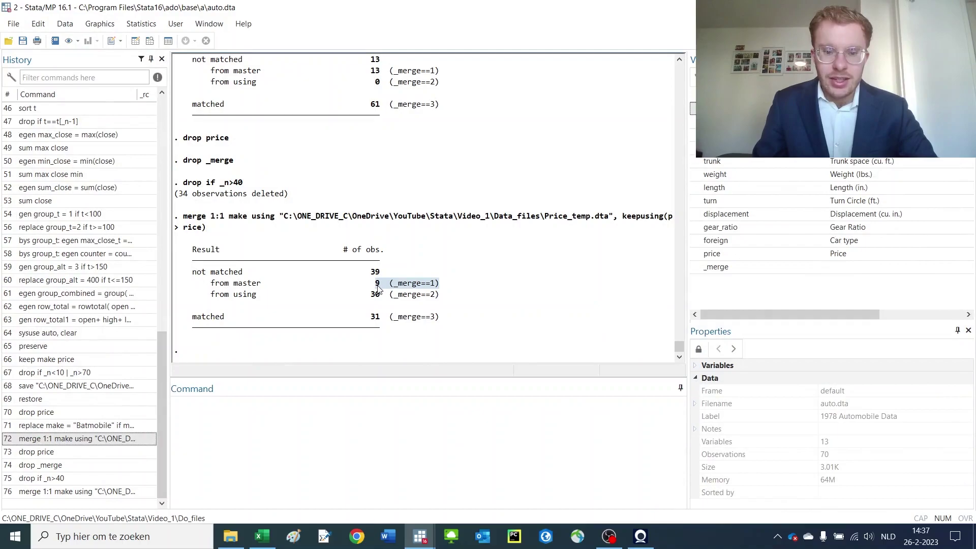
drag(440, 317, 369, 321)
Run drop if _merge==2 and drop _merge, leaving 40 observations of 12 variables.
click(389, 413)
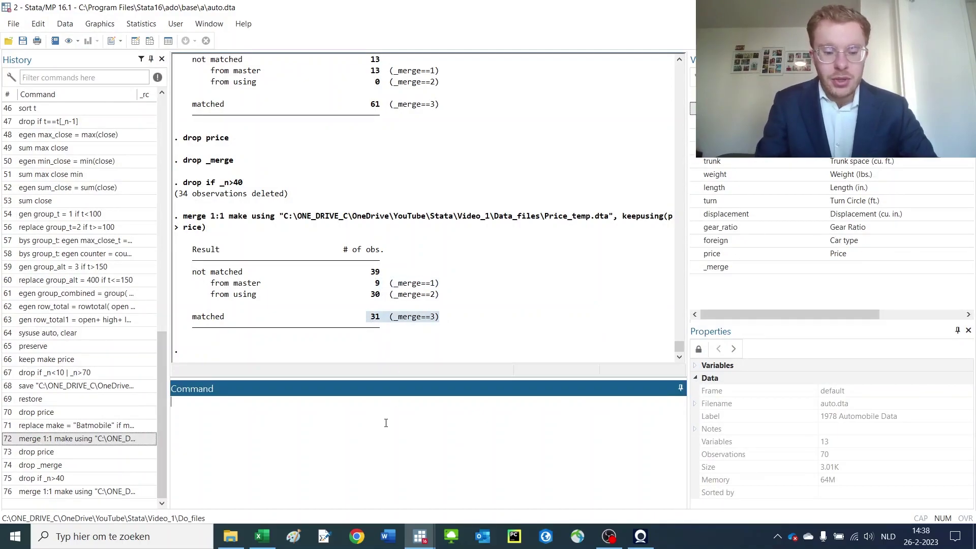
text(drop )
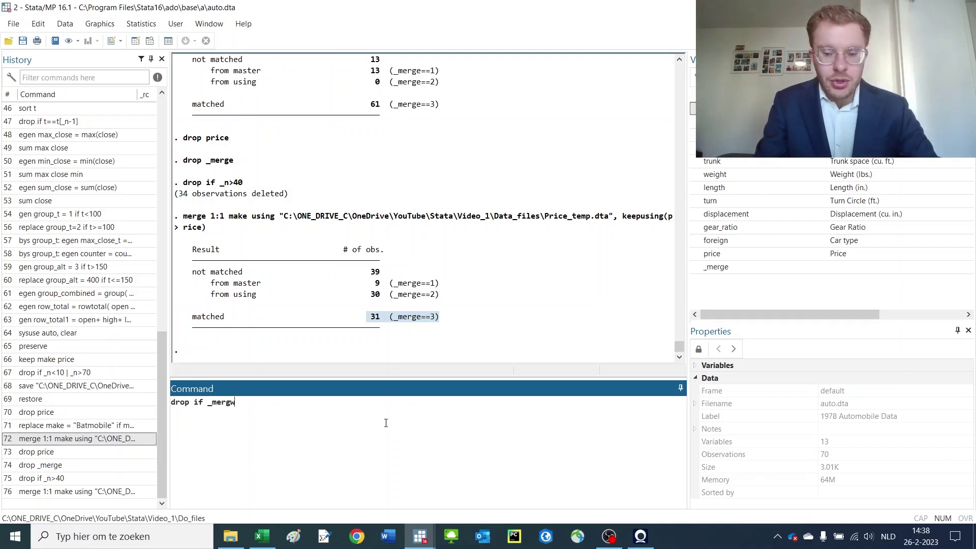
text(if _merge==2)
key(Return)
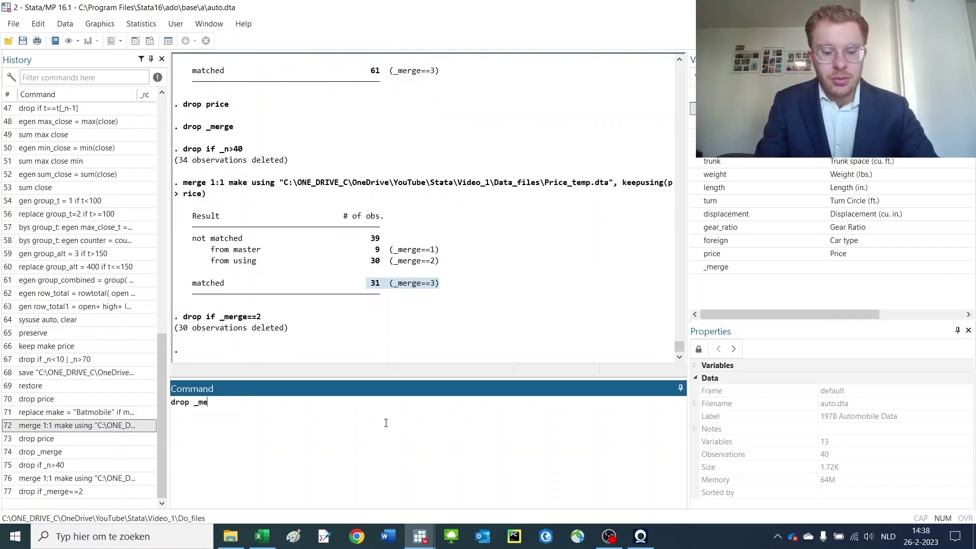
key(Return)
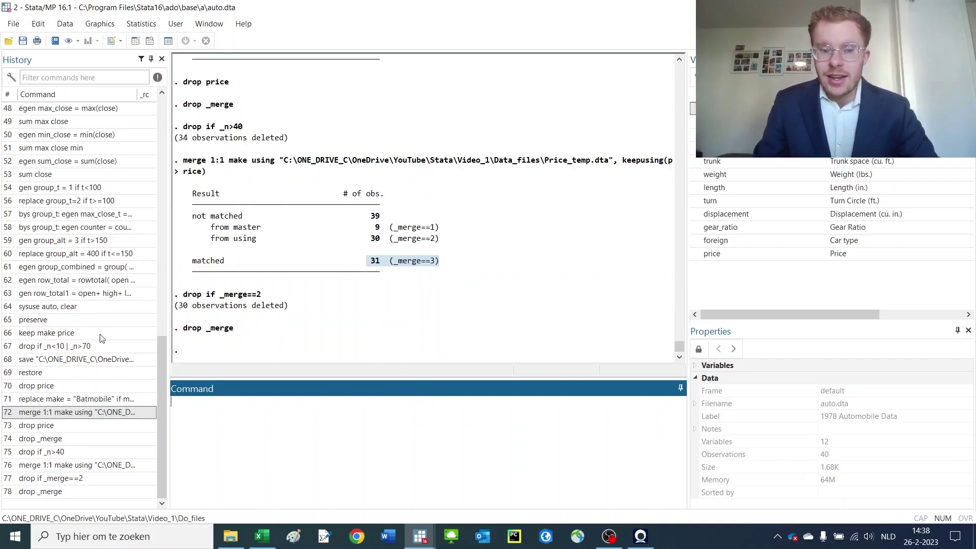
drag(261, 295, 227, 297)
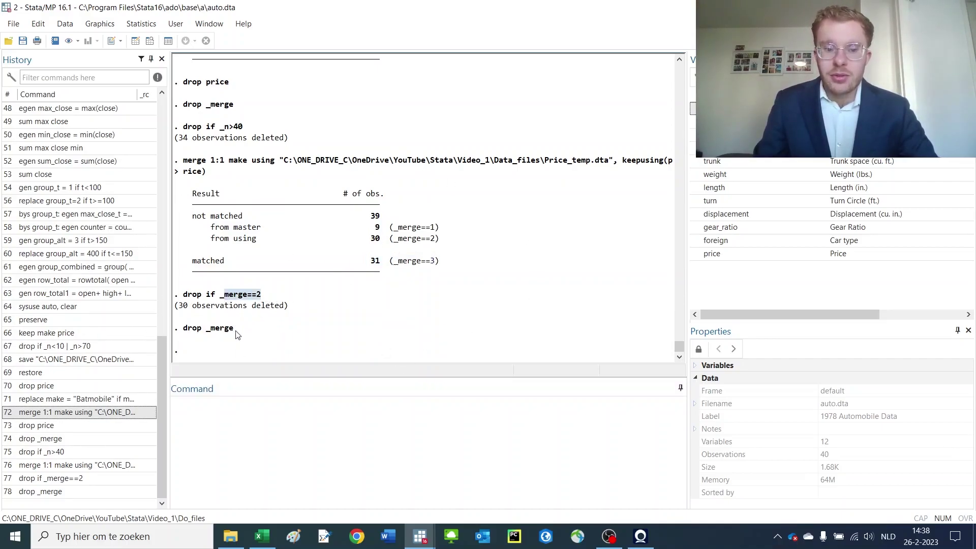
drag(236, 335, 199, 330)
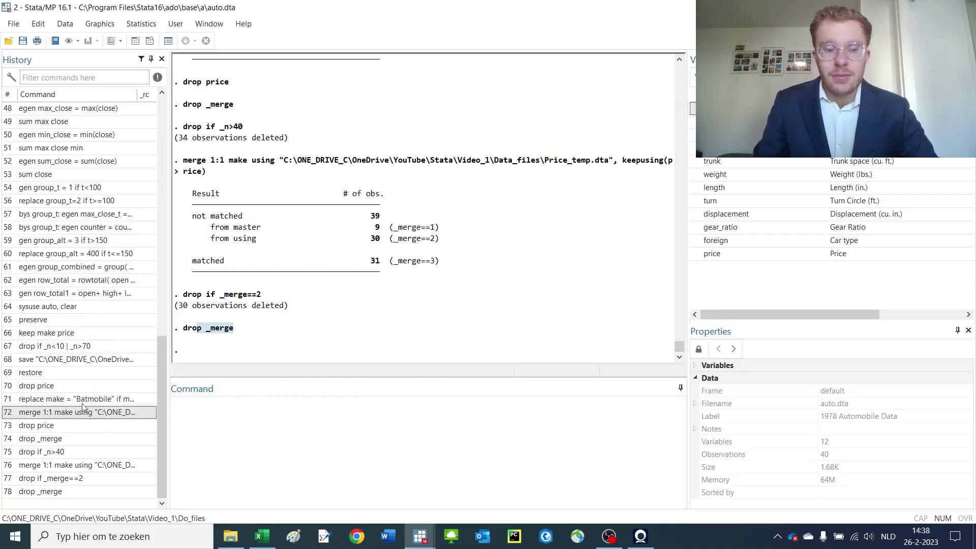
click(43, 468)
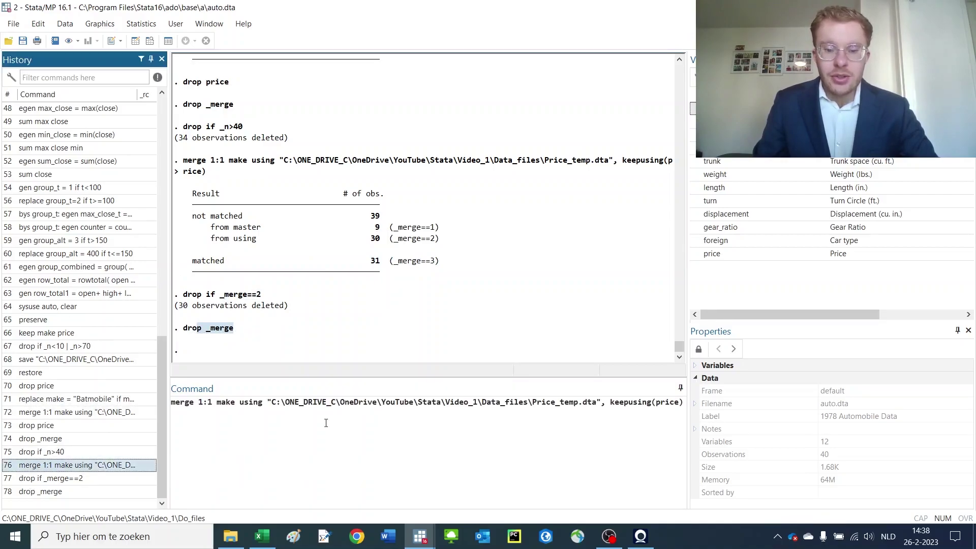
click(607, 403)
text(nogene )
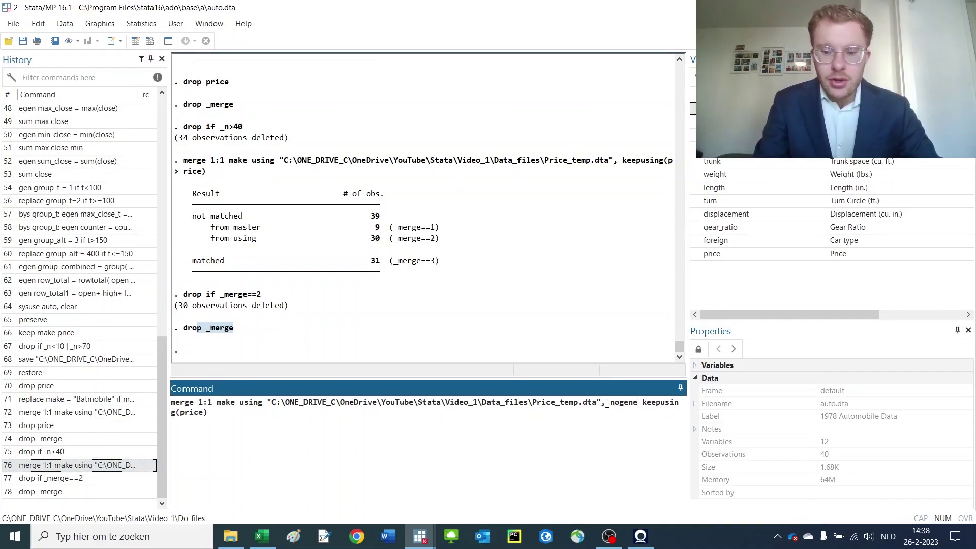
text(rate)
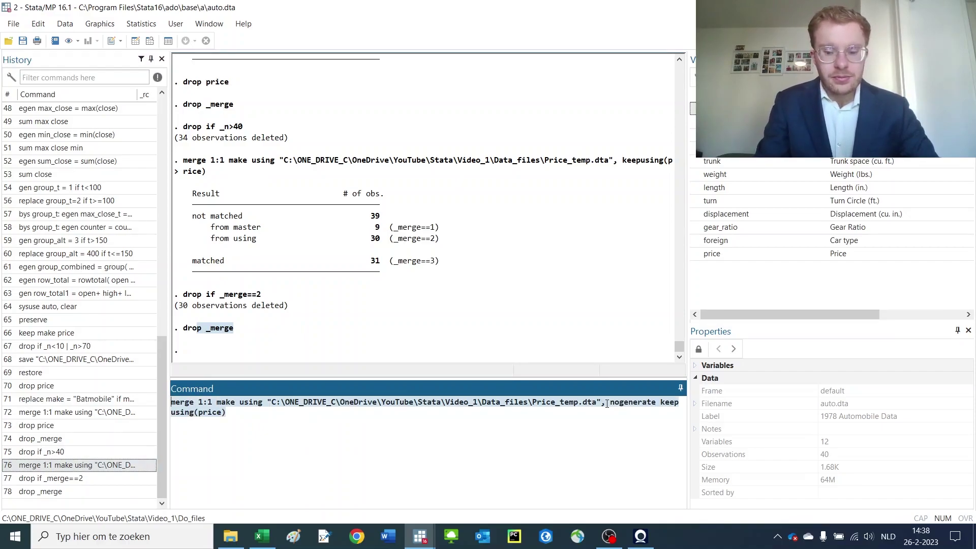
key(Escape)
click(432, 328)
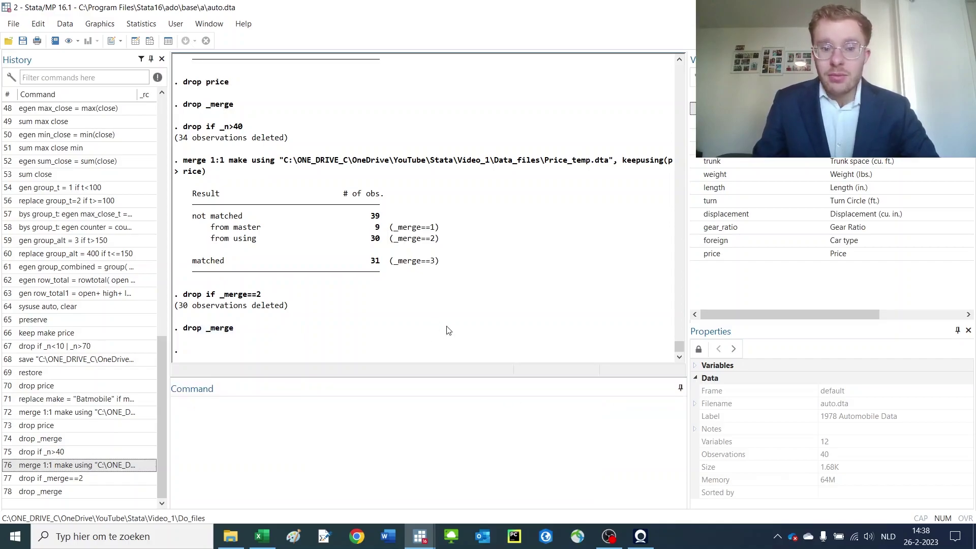